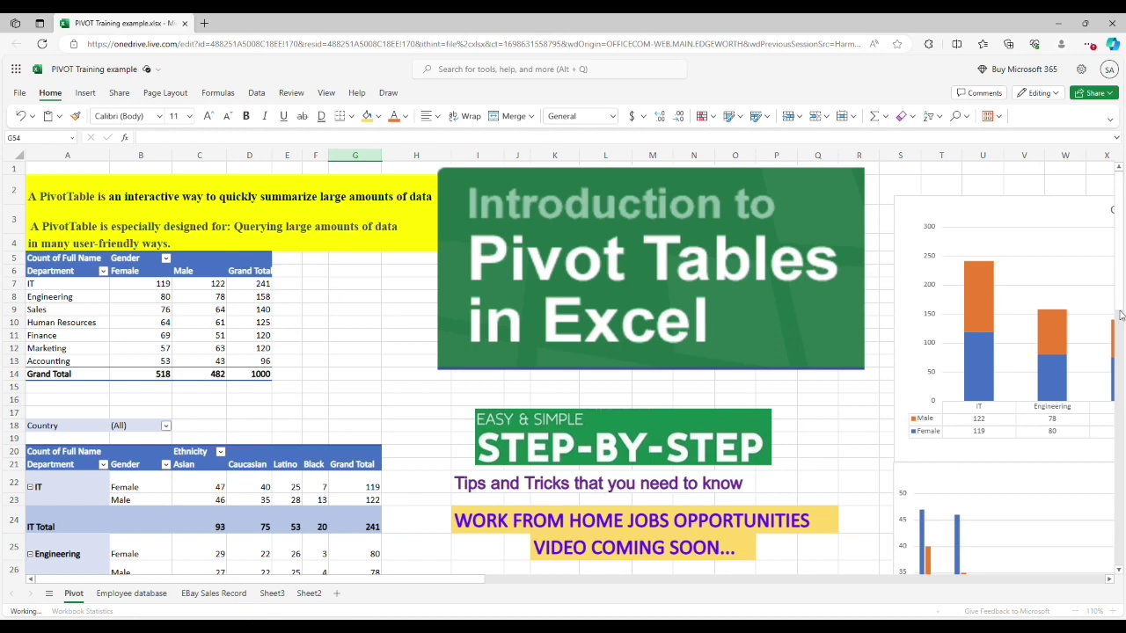
Step: Scroll around the pivot tables and select an empty cell beside them
scroll(1121, 325, "down", 2)
scroll(1120, 325, "down", 5)
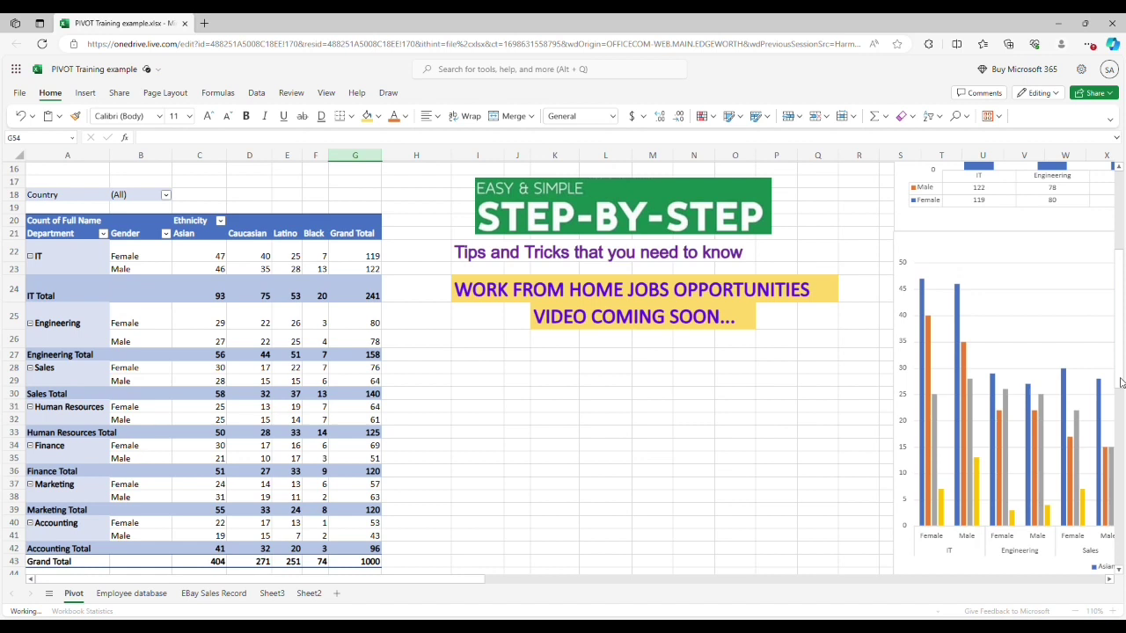
scroll(1121, 383, "up", 4)
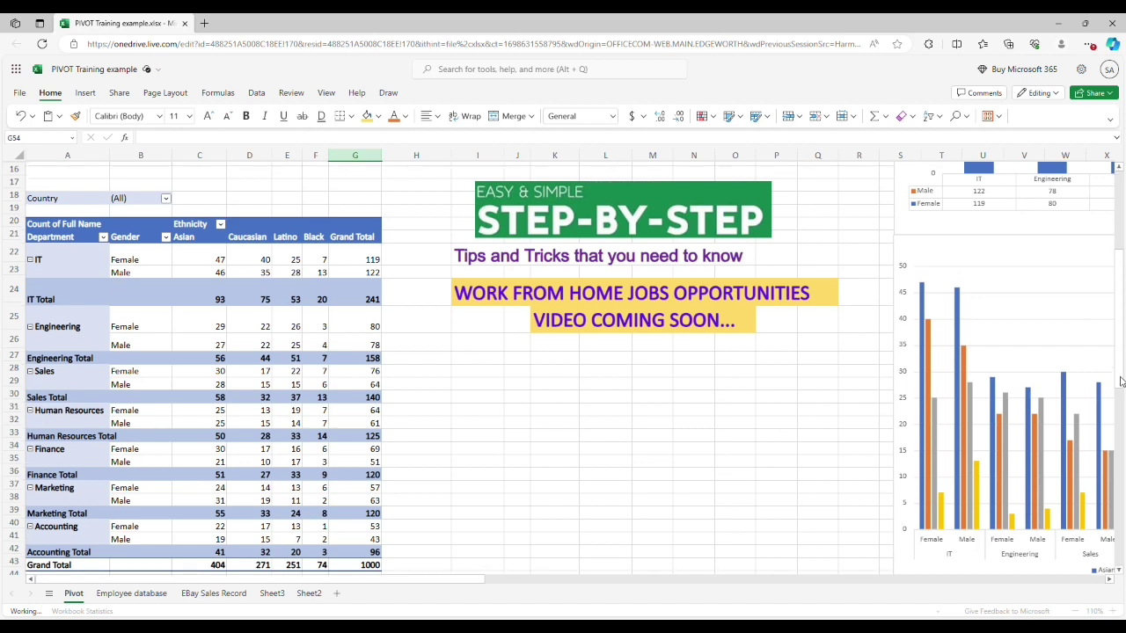
scroll(1121, 383, "up", 3)
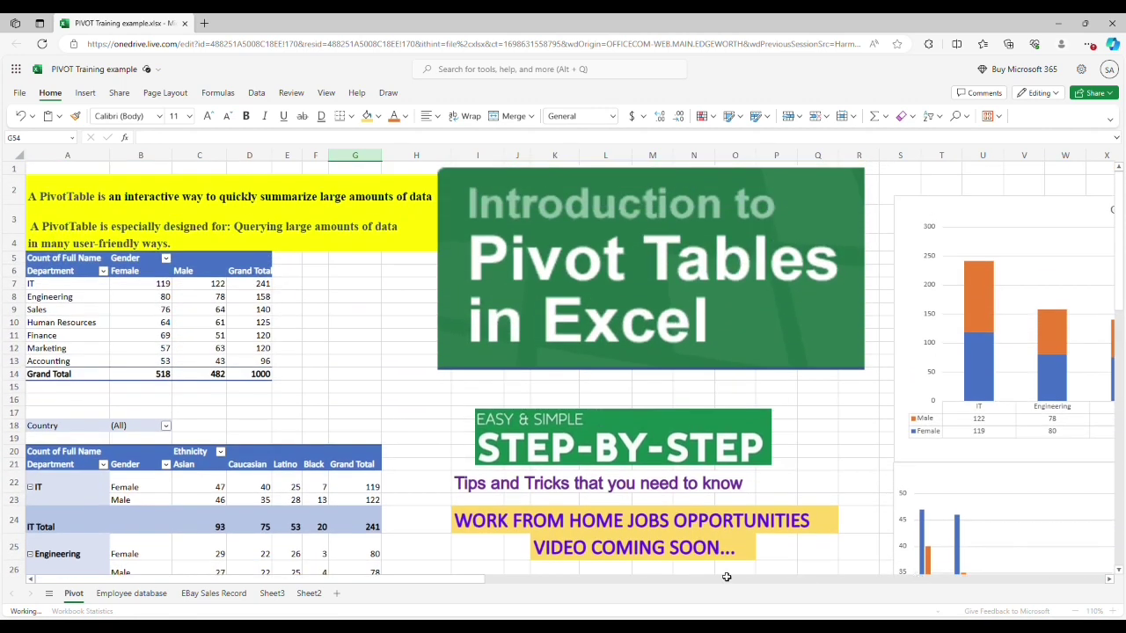
left_click_drag(459, 584, 399, 575)
left_click(404, 556)
Step: Select the empty cell next to the pivot table and step down to the Human Resources Total row
scroll(406, 554, "down", 8)
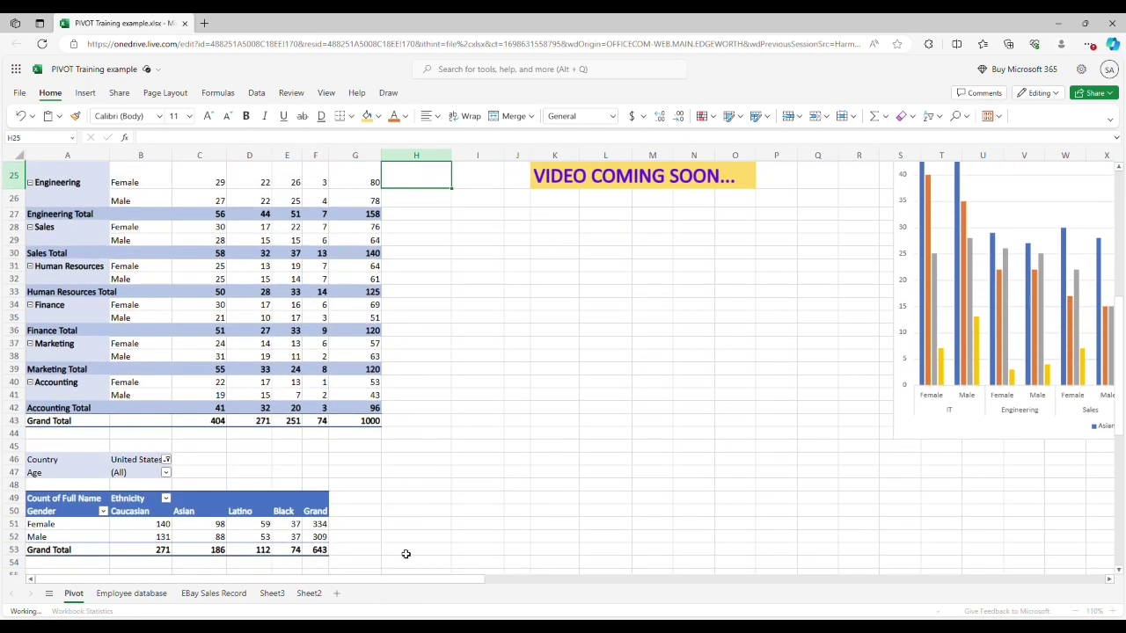
scroll(405, 554, "down", 3)
scroll(406, 554, "up", 7)
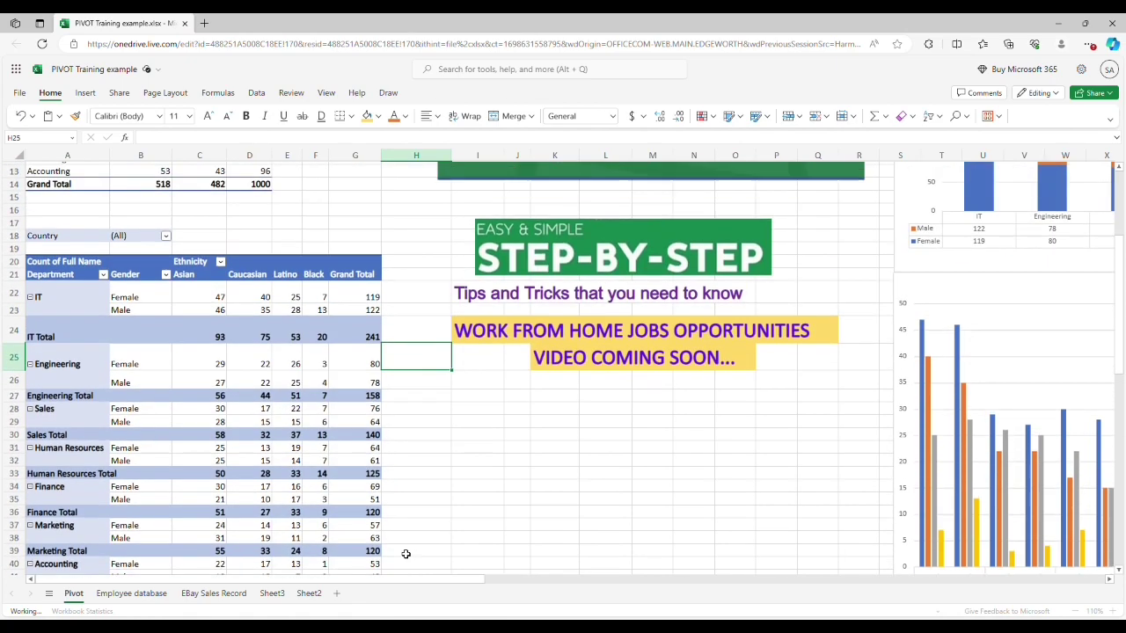
scroll(405, 554, "up", 4)
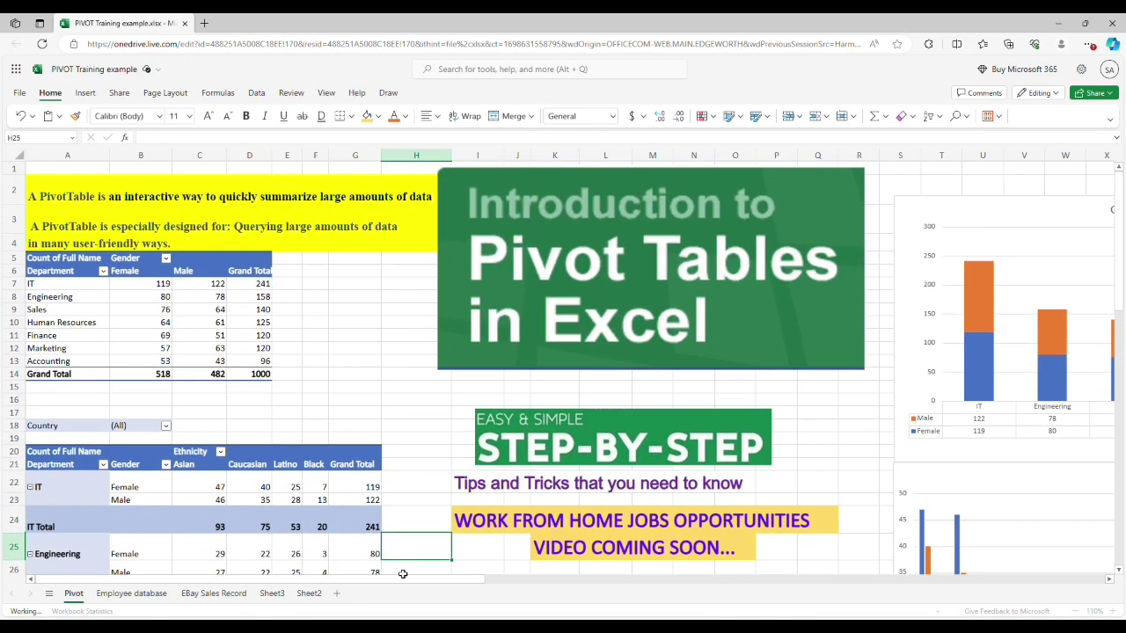
left_click(404, 571)
key("Down")
key("Down")
key("Down")
key("Down")
key("Down")
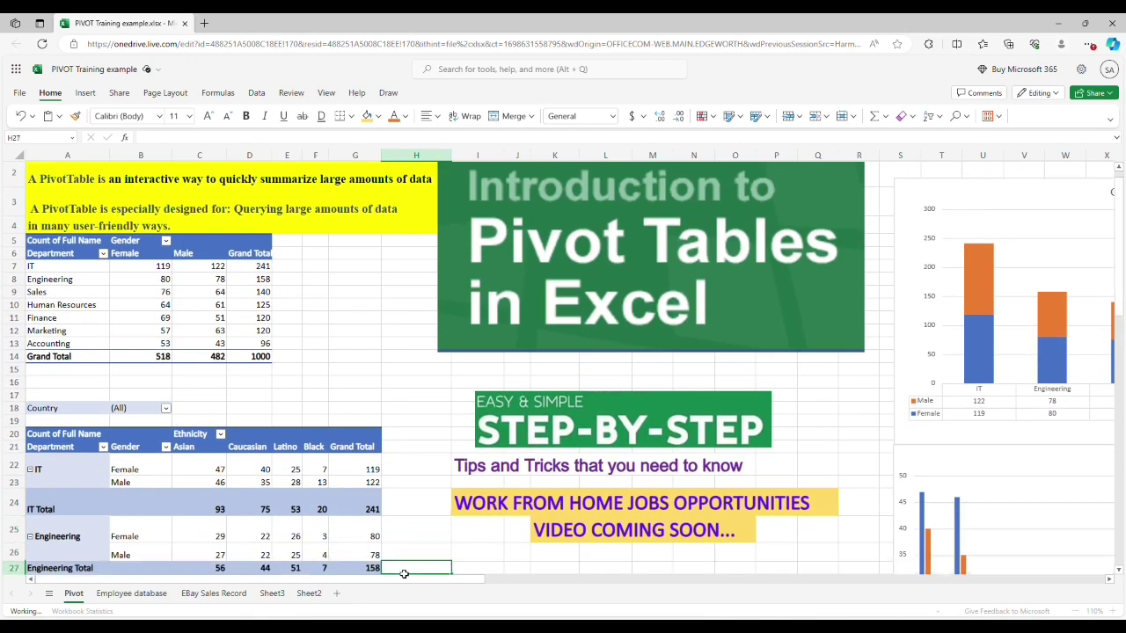
key("Down")
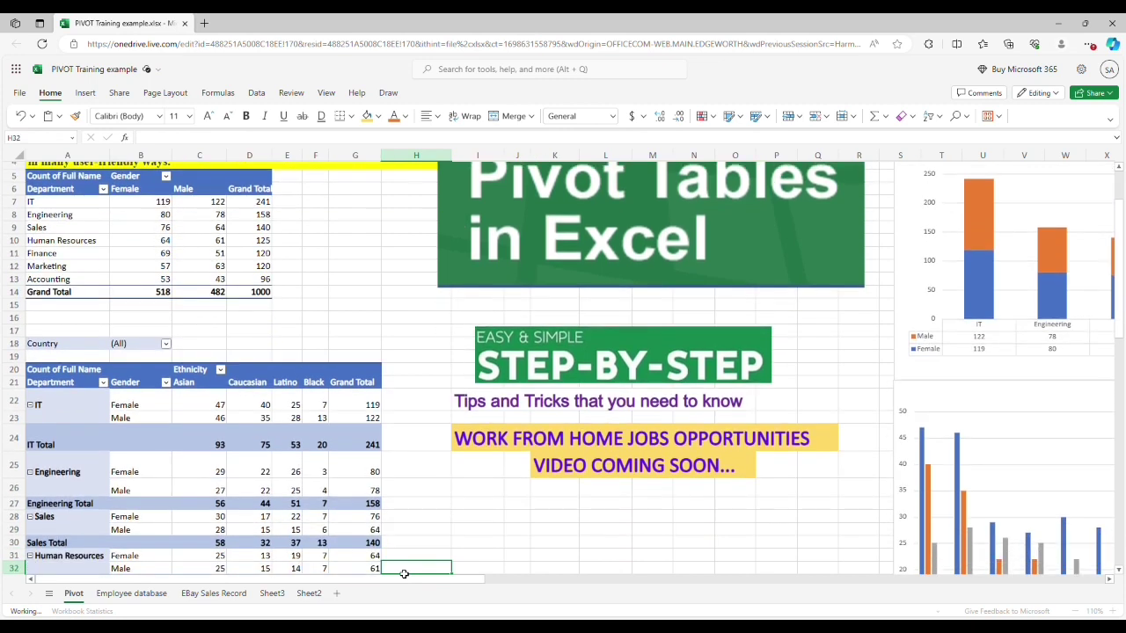
key("Down")
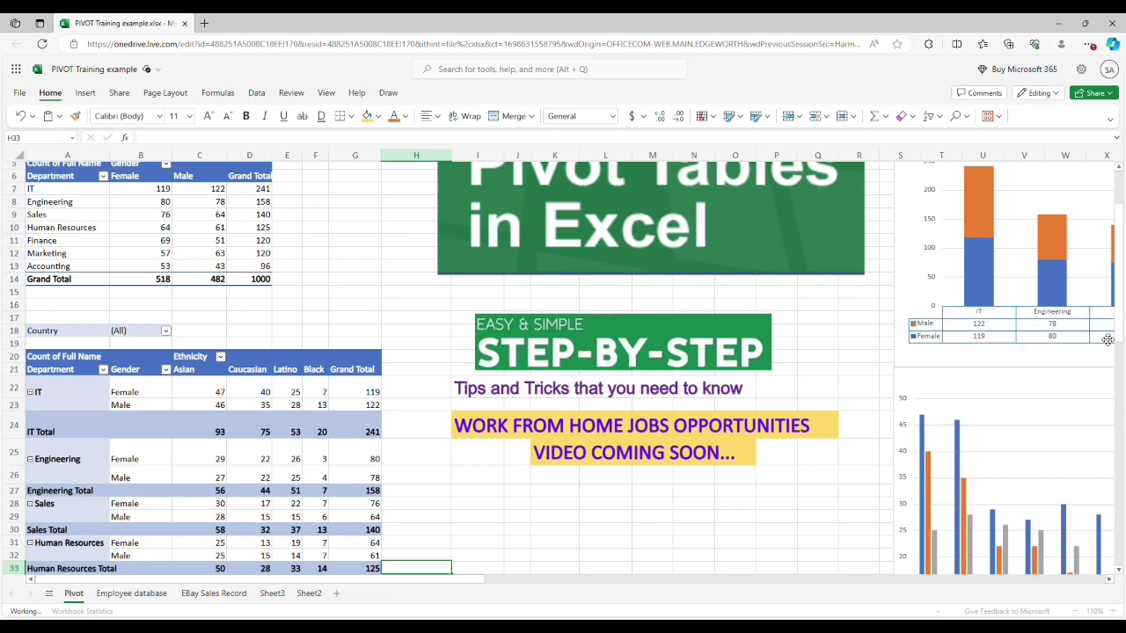
scroll(563, 369, "up", 3)
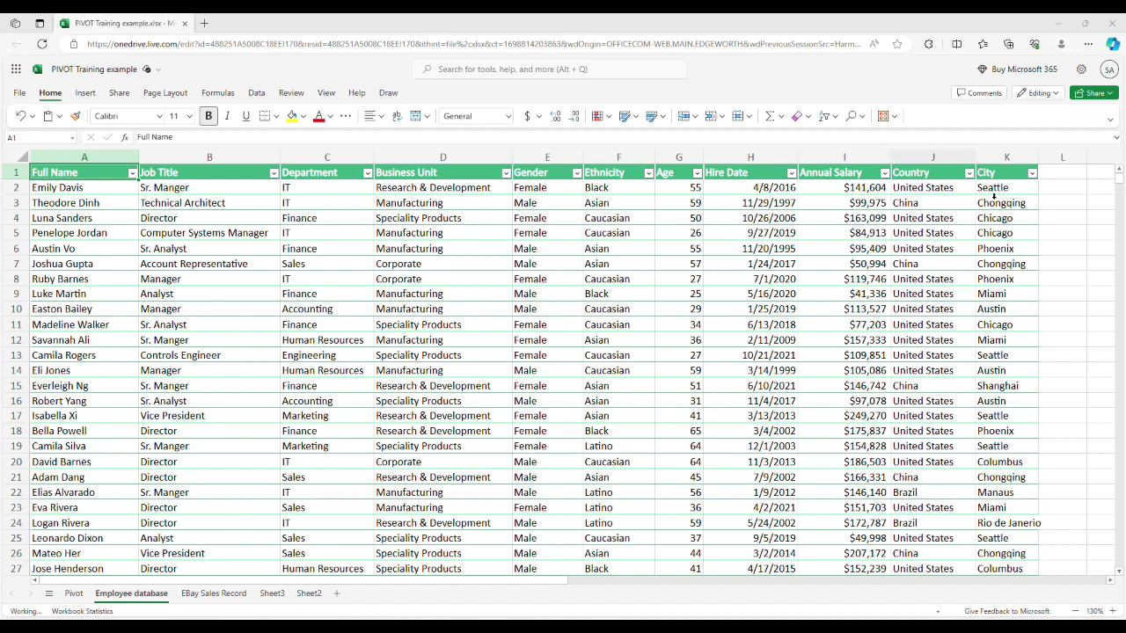
left_click(79, 219)
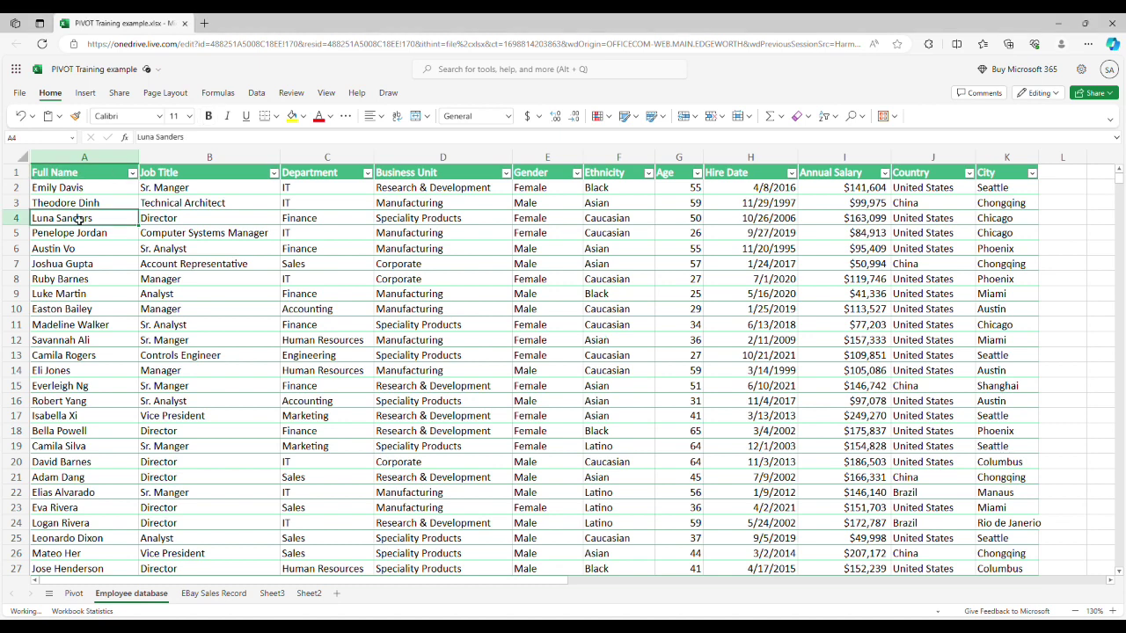
key("Up")
key("Up")
key("Up")
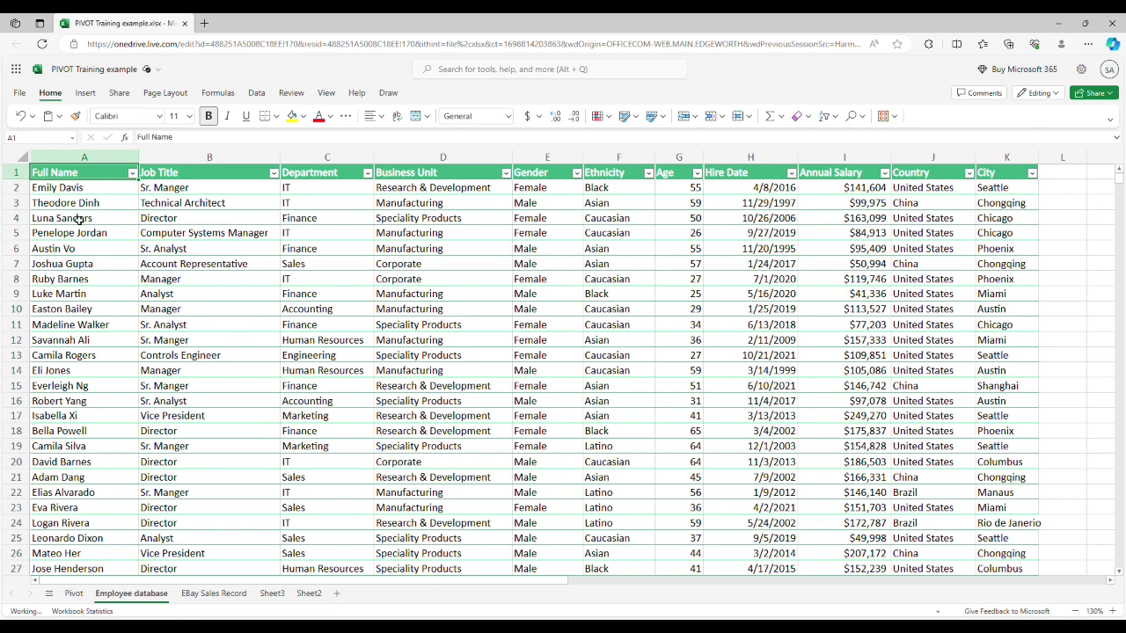
key("Right")
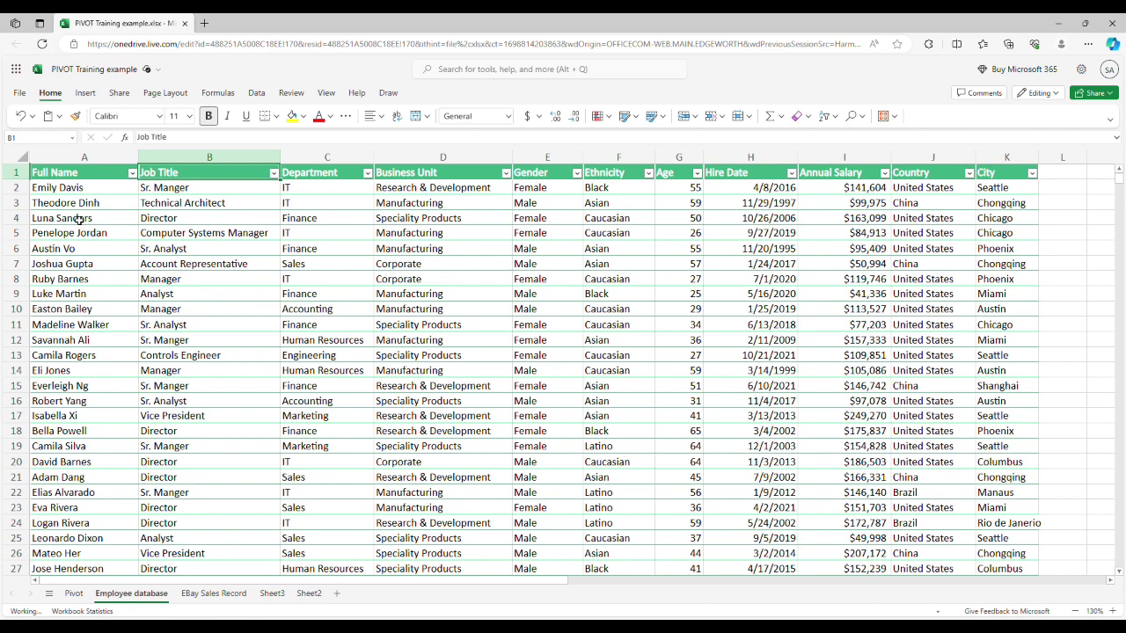
key("Right")
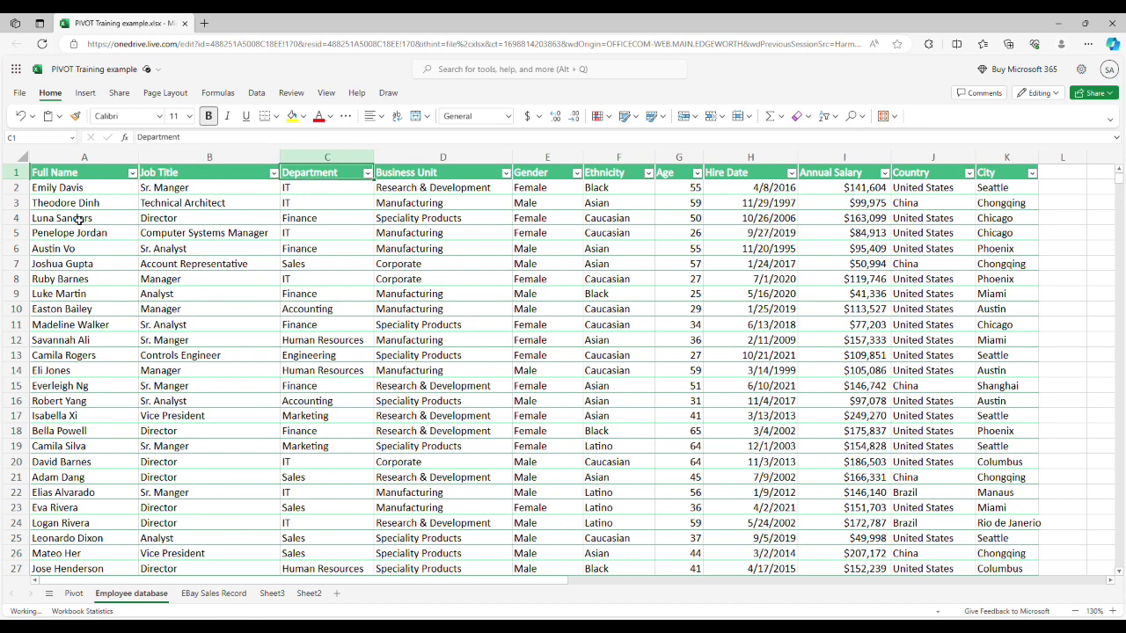
key("Right")
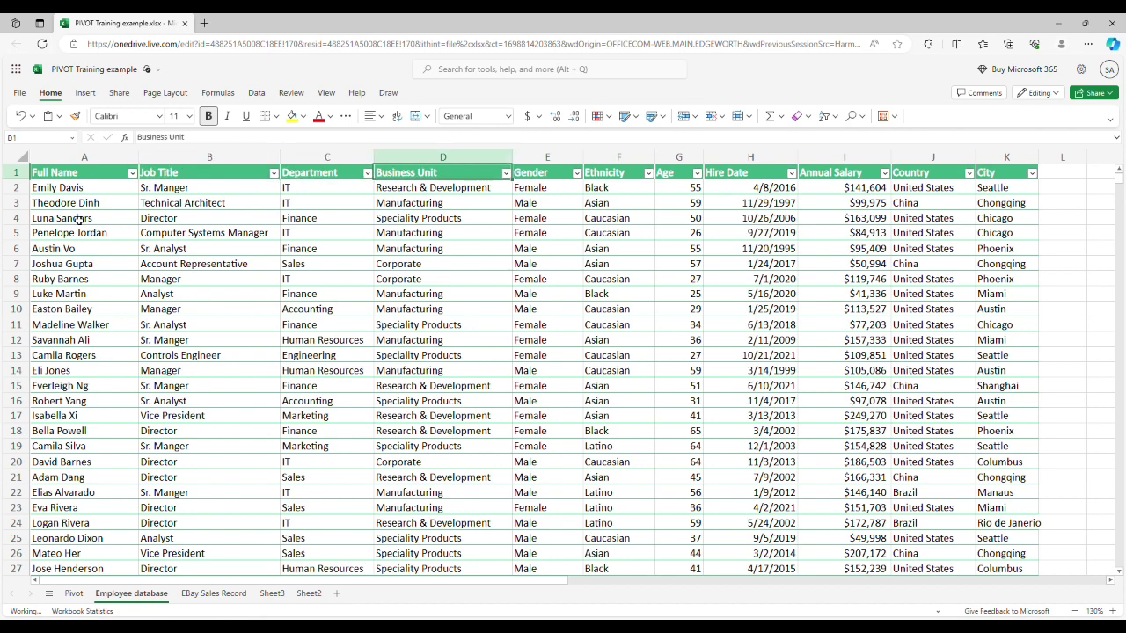
key("Right")
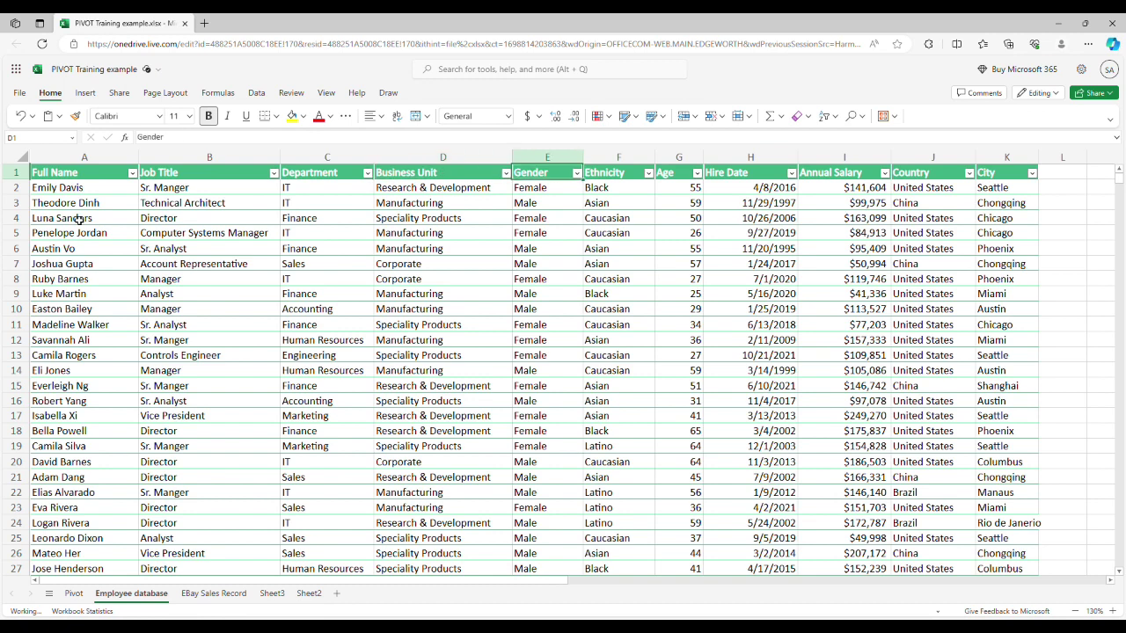
key("Right")
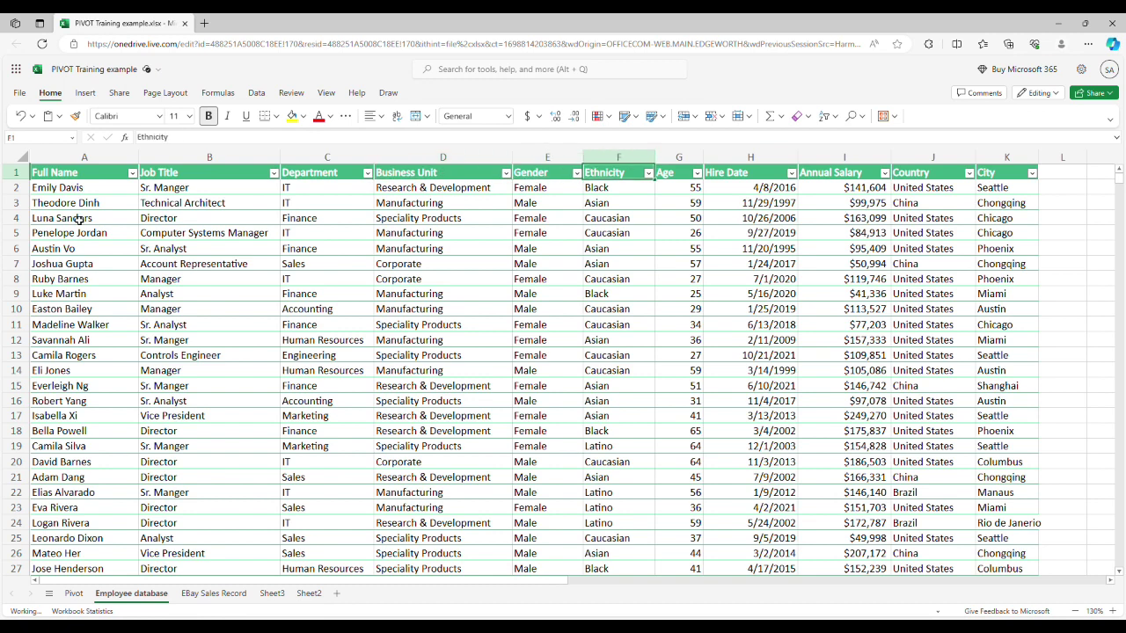
key("Right")
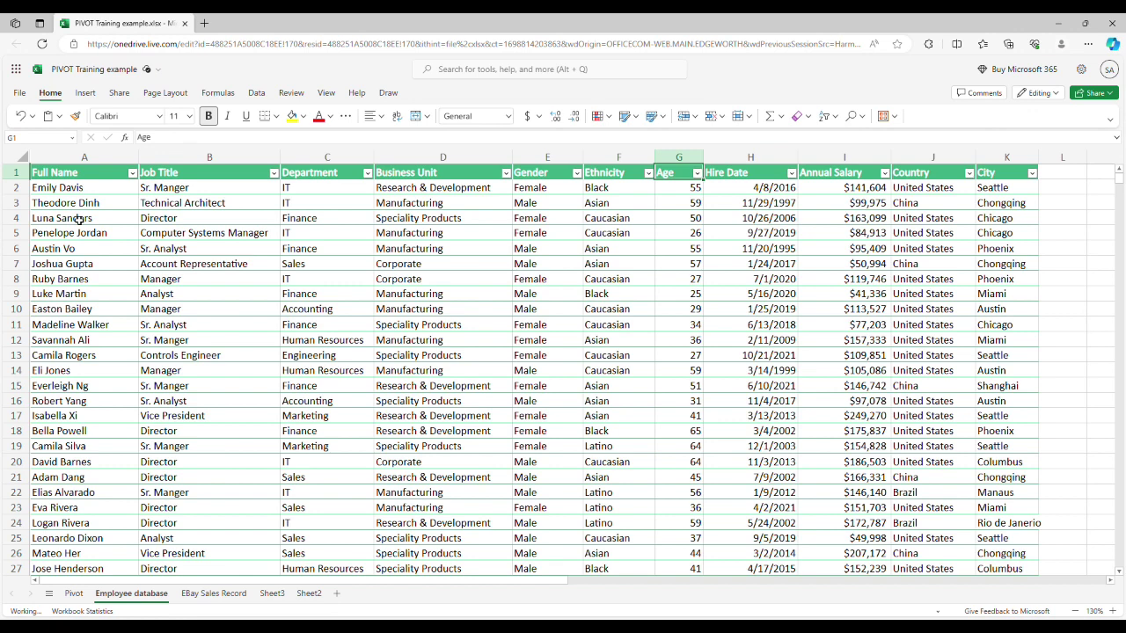
key("Right")
key("Right")
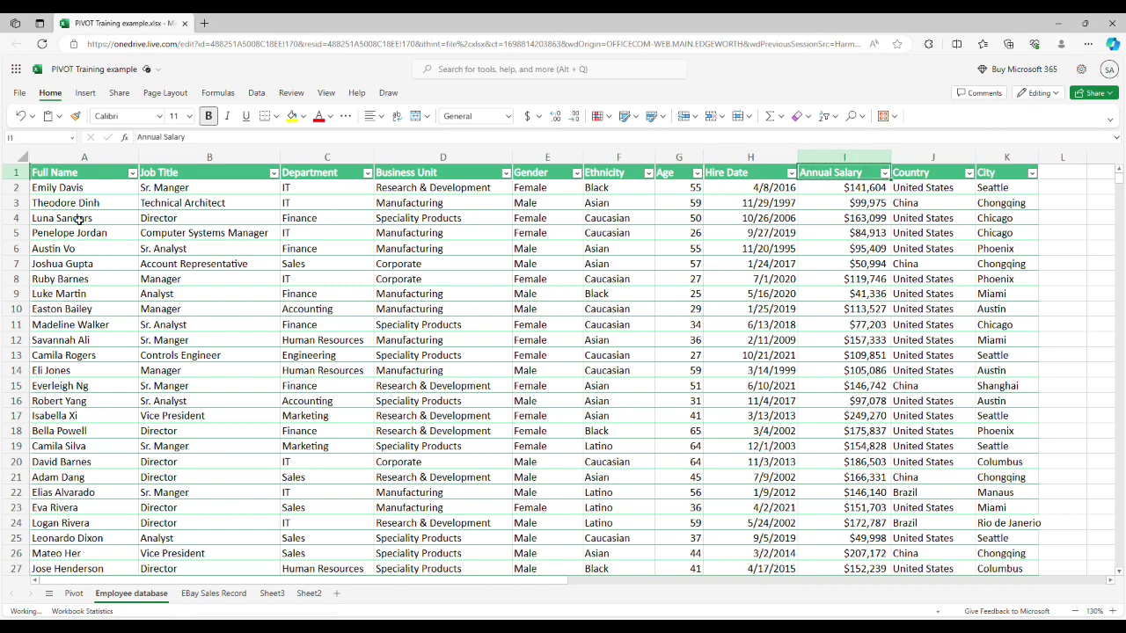
key("Right")
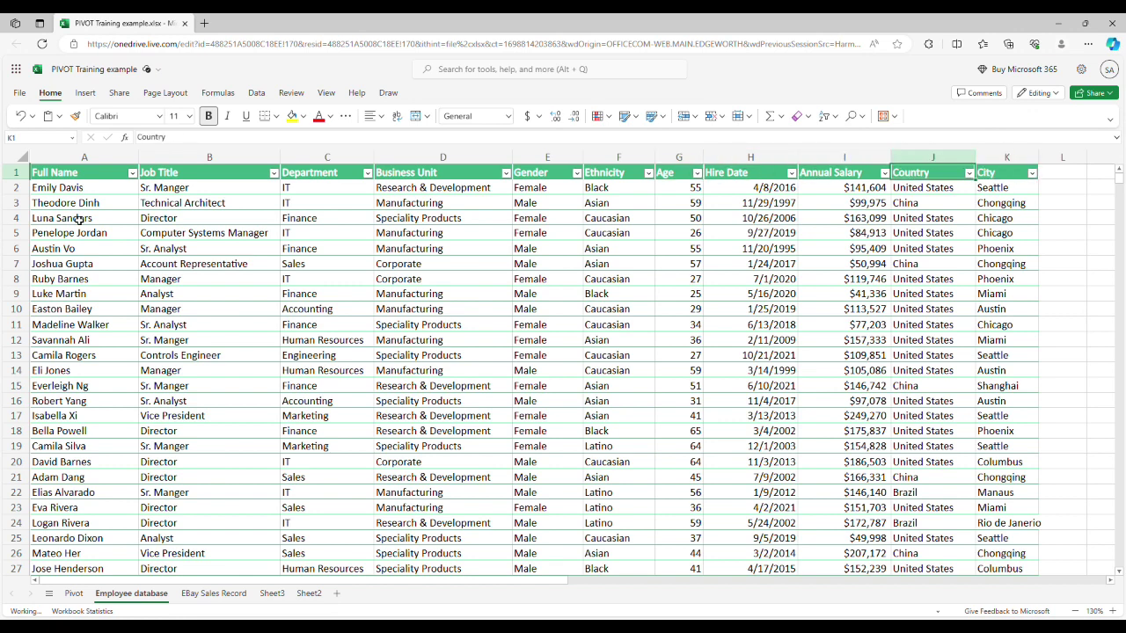
key("Left")
key("Left")
key("Left")
key("Left")
key("Left")
key("Left")
key("Left")
key("Left")
key("Left")
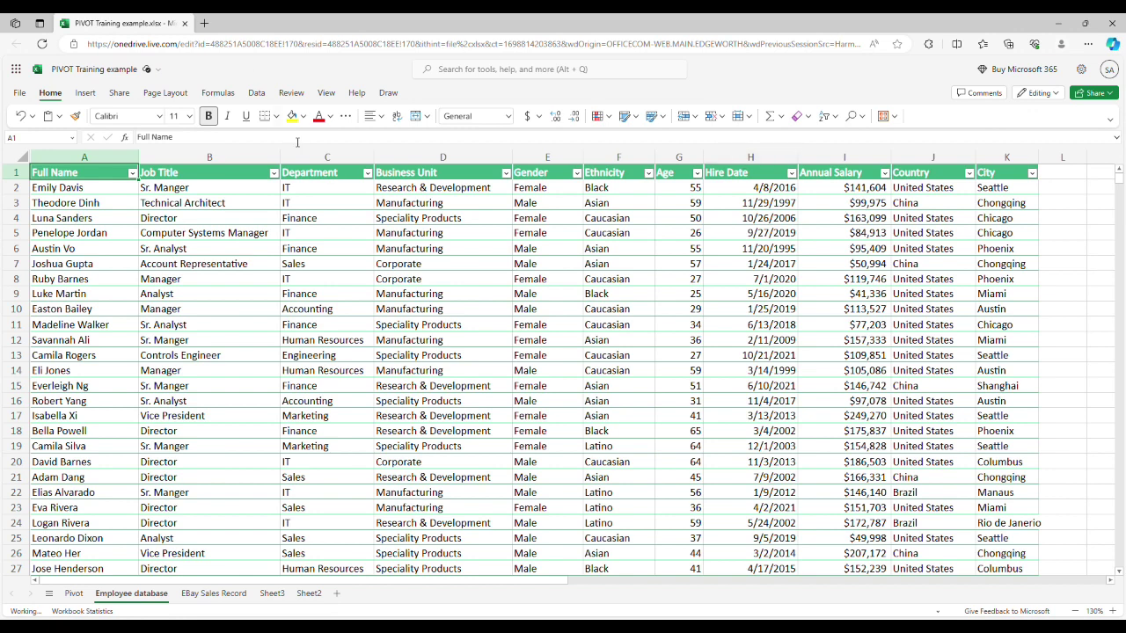
Step: Toggle the Data tab Filter off and back on, then show the Department filter list
left_click(330, 167)
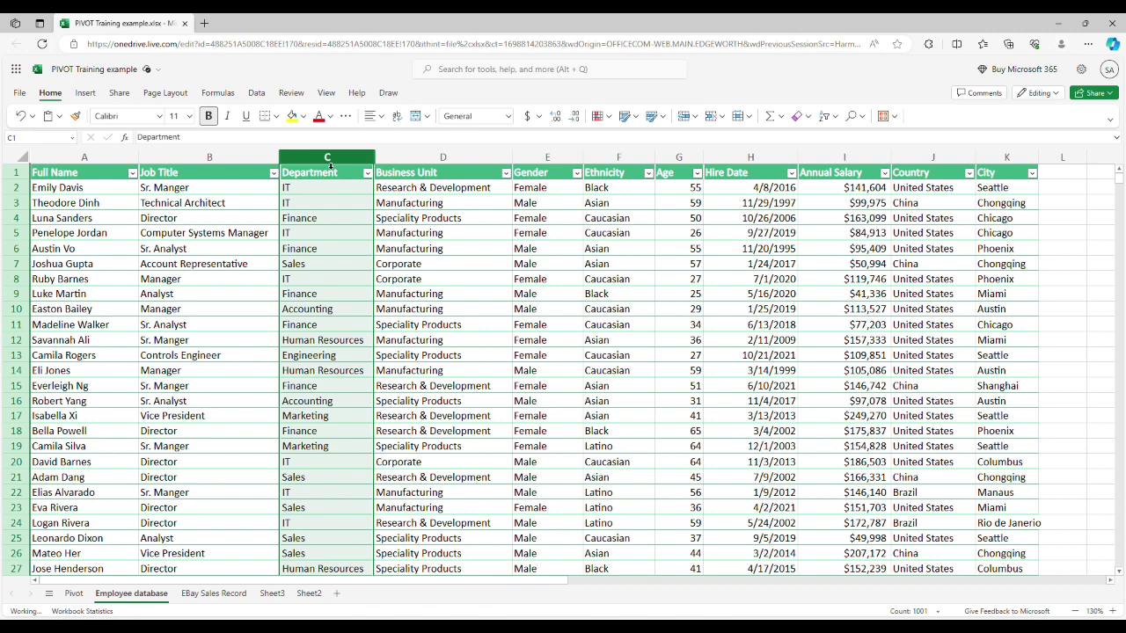
left_click(85, 180)
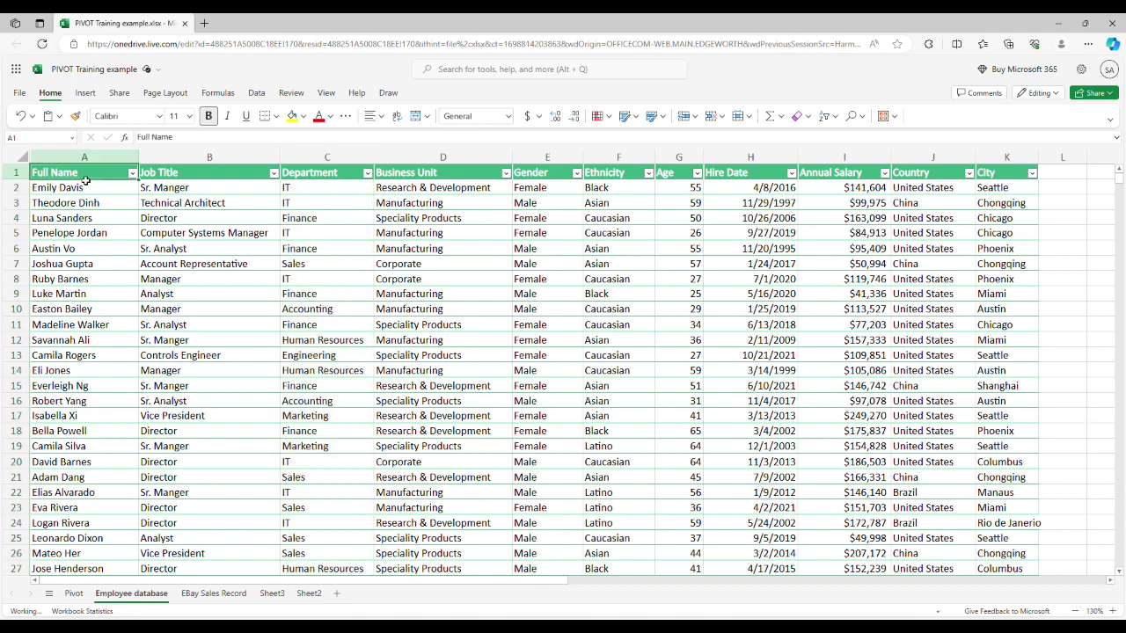
left_click(257, 94)
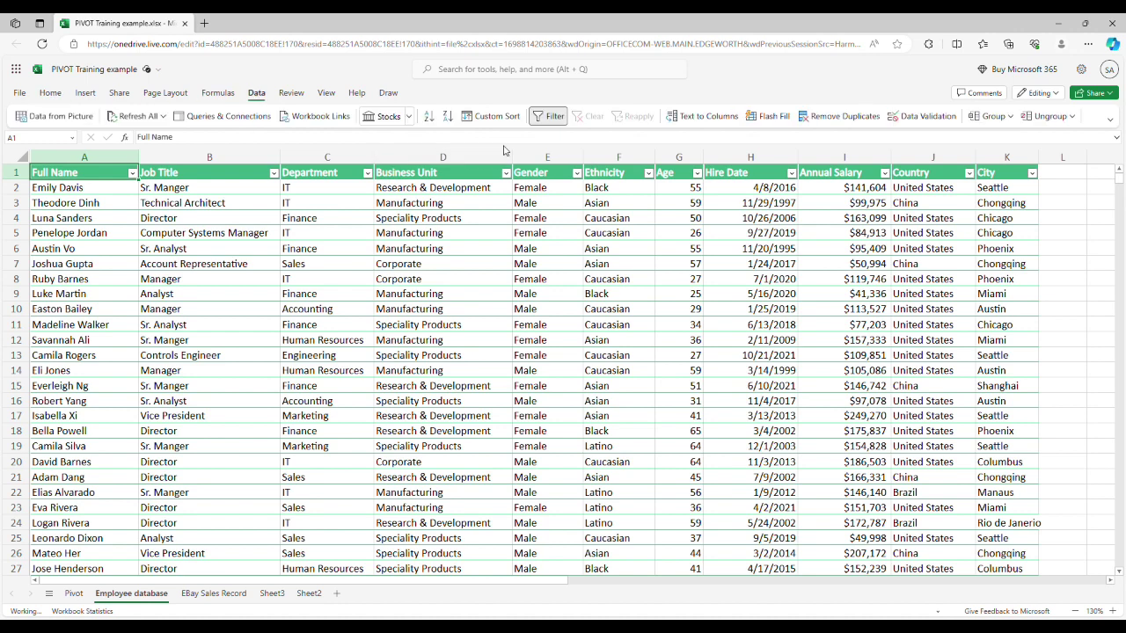
left_click(550, 116)
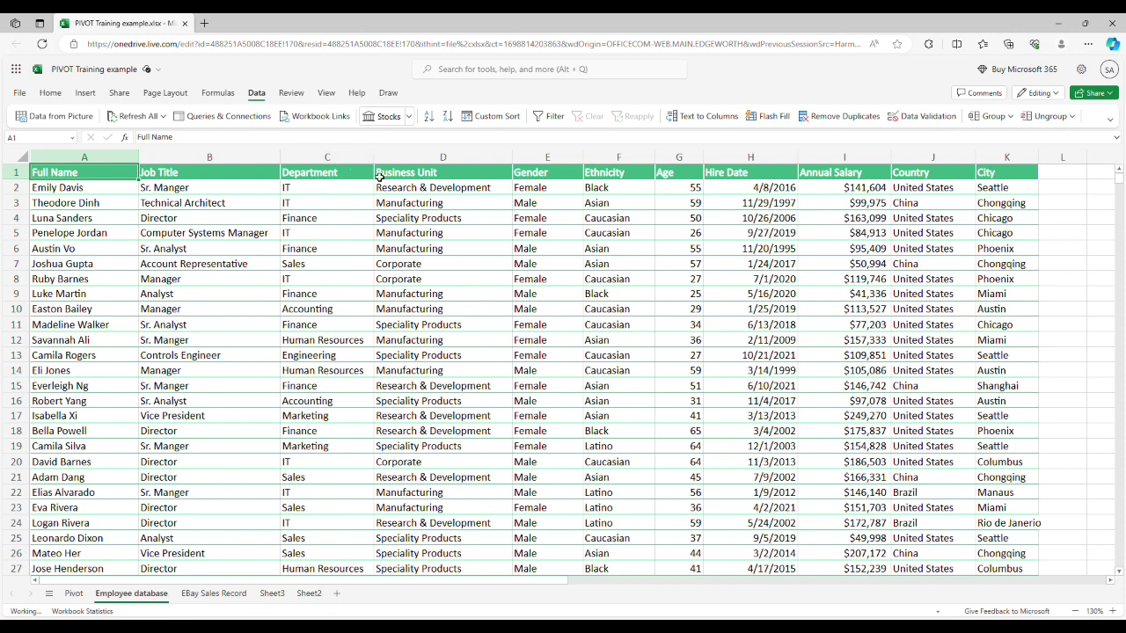
left_click(552, 117)
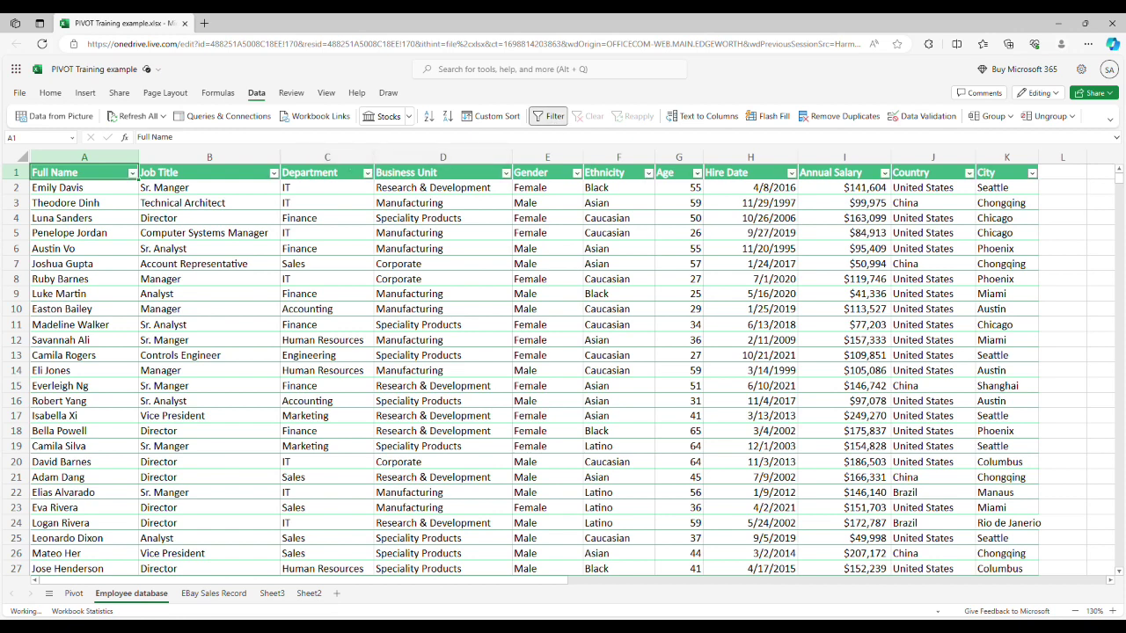
left_click(368, 174)
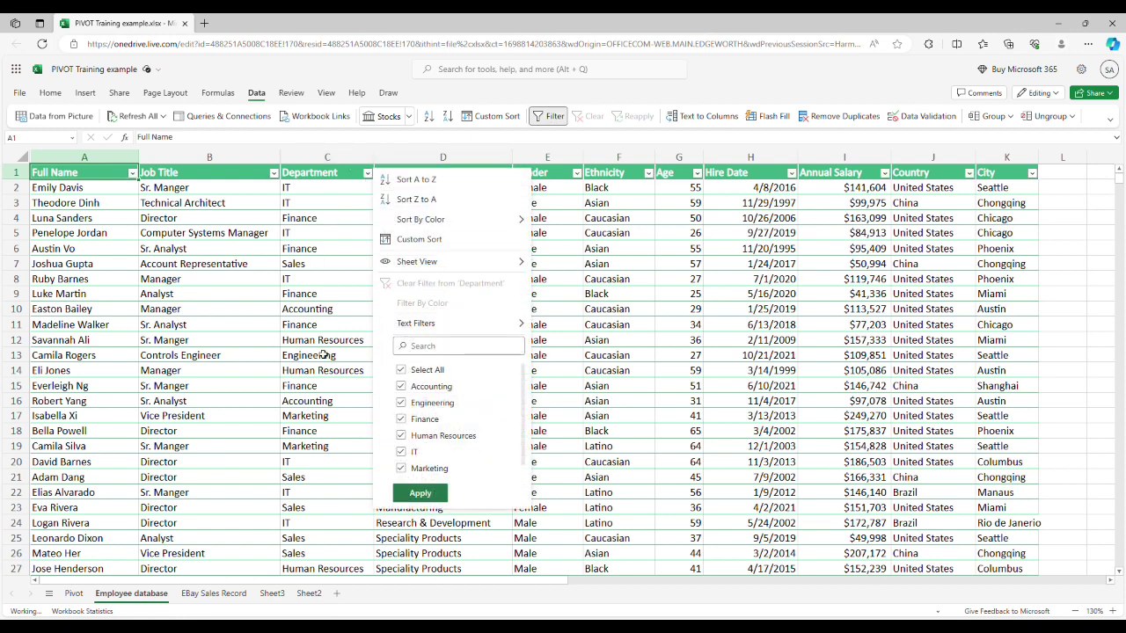
Step: Filter the Department column to show only Accounting employees
left_click(401, 370)
left_click(400, 387)
left_click(420, 492)
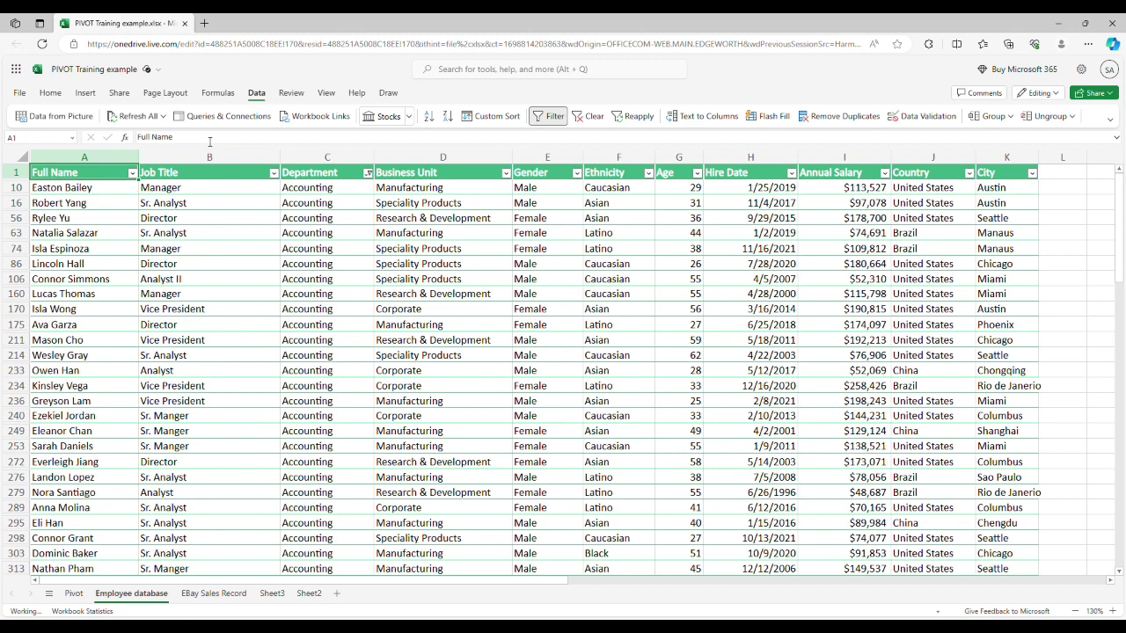
Step: Reset the Department filter to Select All and select cell A1 in the table
left_click(367, 173)
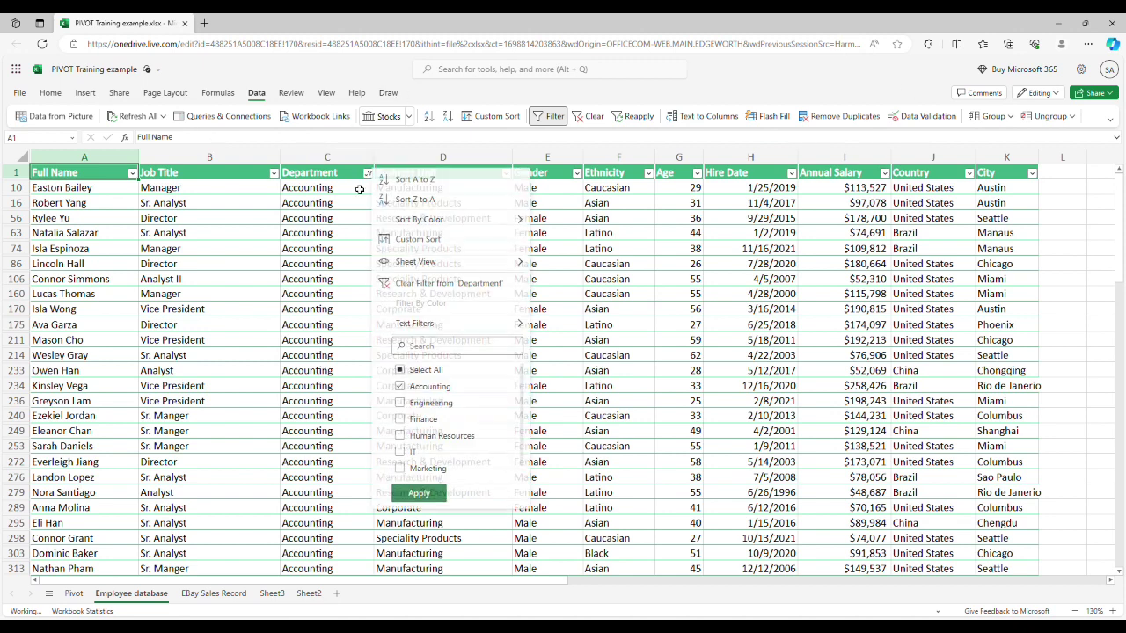
left_click(402, 370)
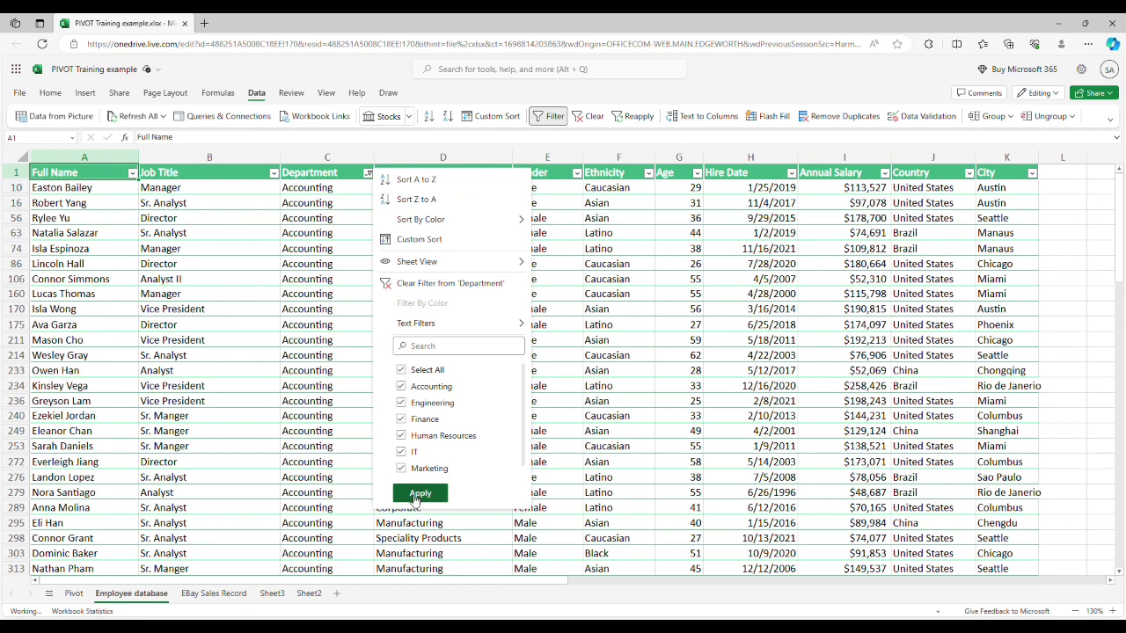
left_click(418, 494)
left_click(197, 279)
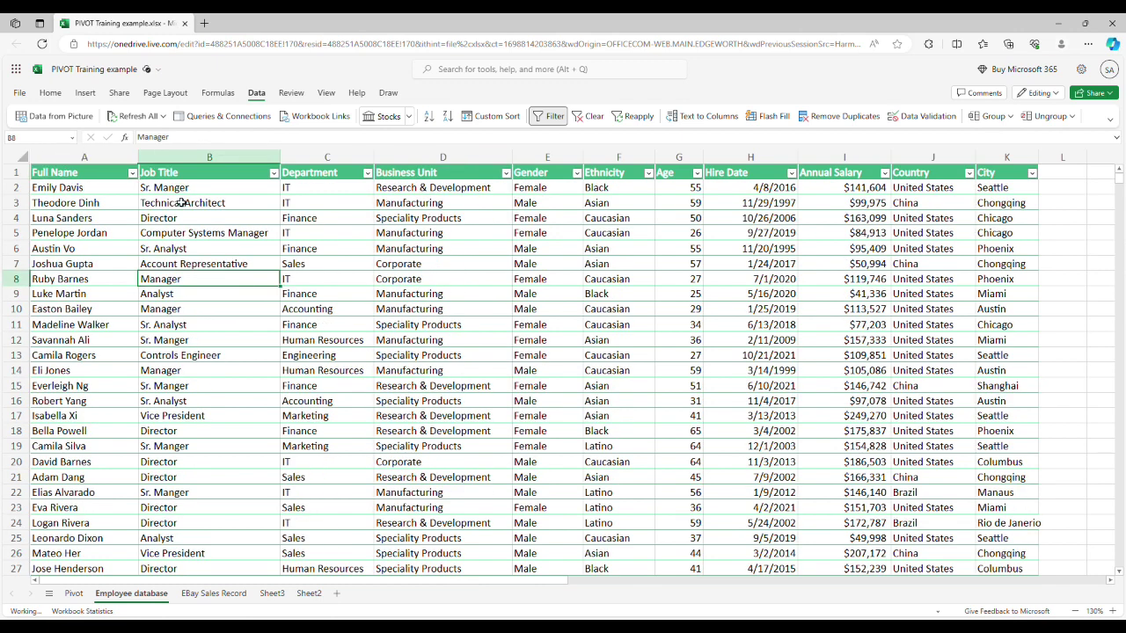
left_click(64, 176)
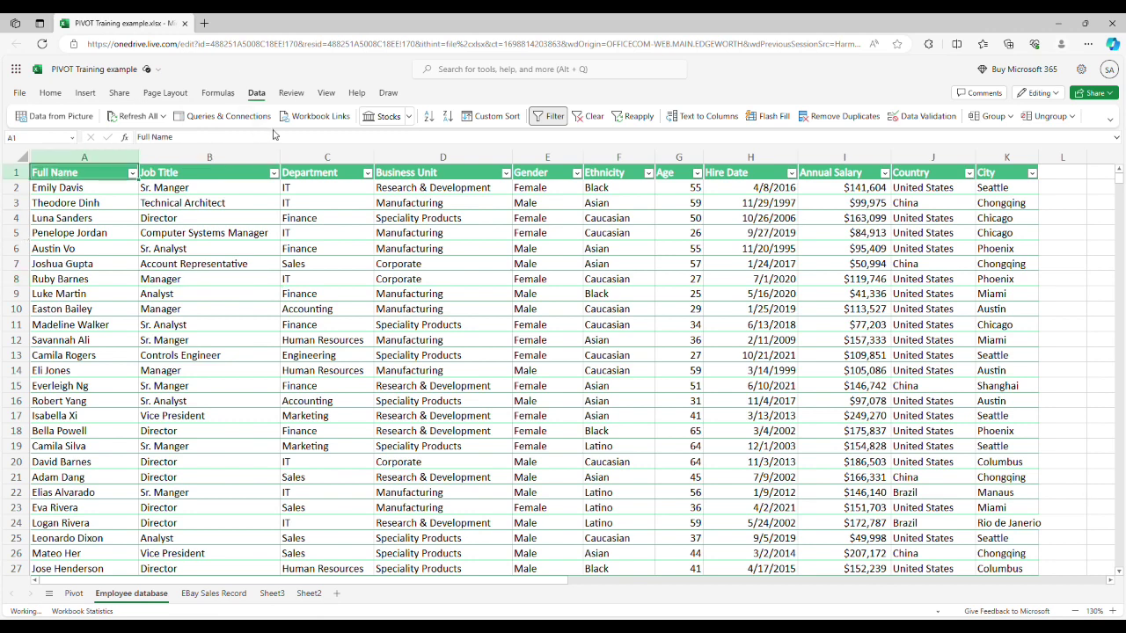
Step: Insert a PivotTable from the employee table on a New Worksheet
left_click(85, 93)
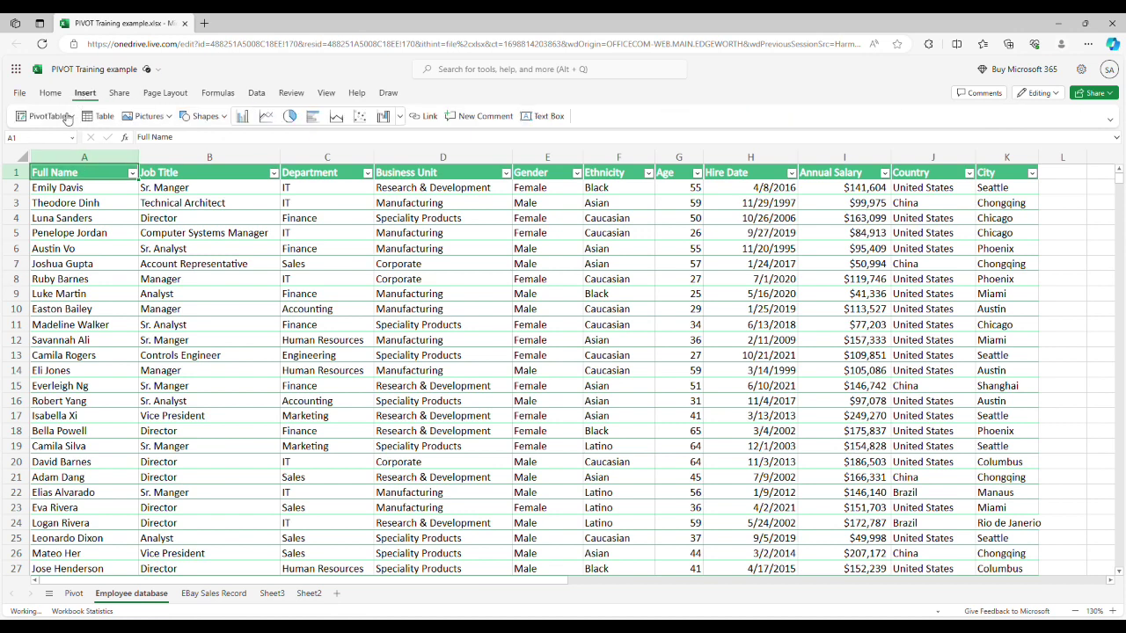
left_click(39, 122)
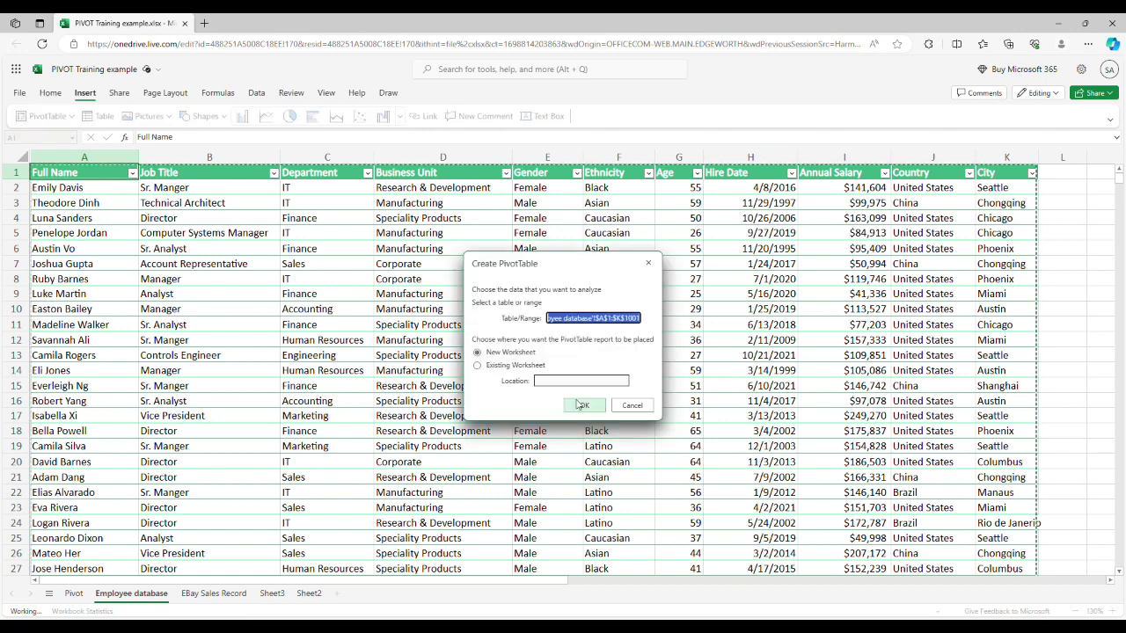
left_click(579, 405)
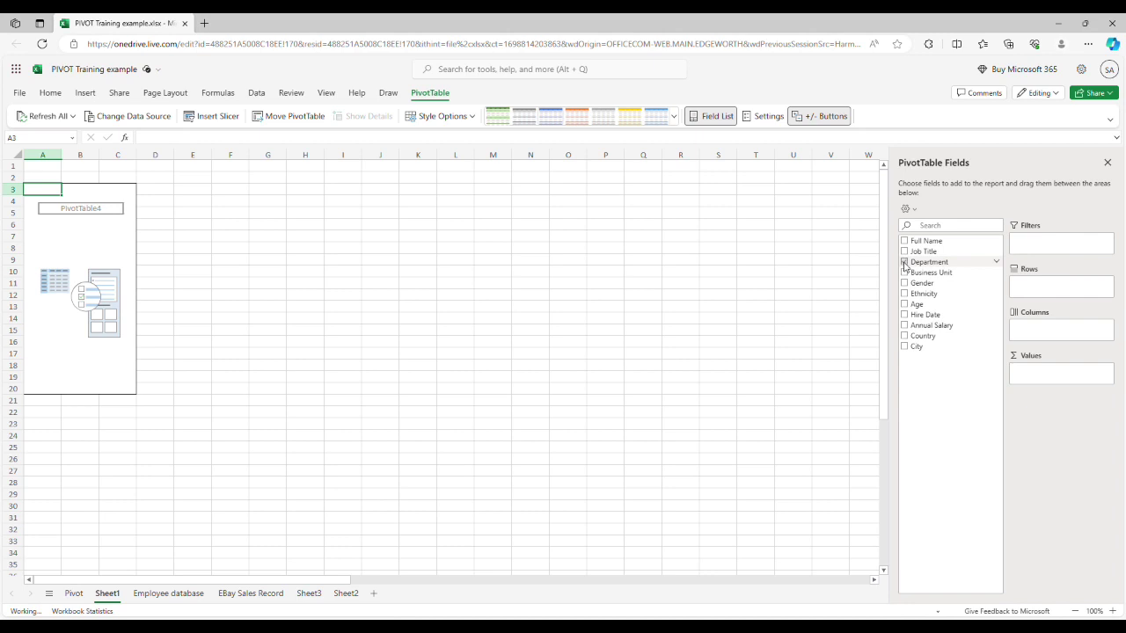
Step: Add Department to Rows and Full Name to Values, zoomed in, giving a Grand Total of 1000
left_click_drag(906, 261, 1027, 296)
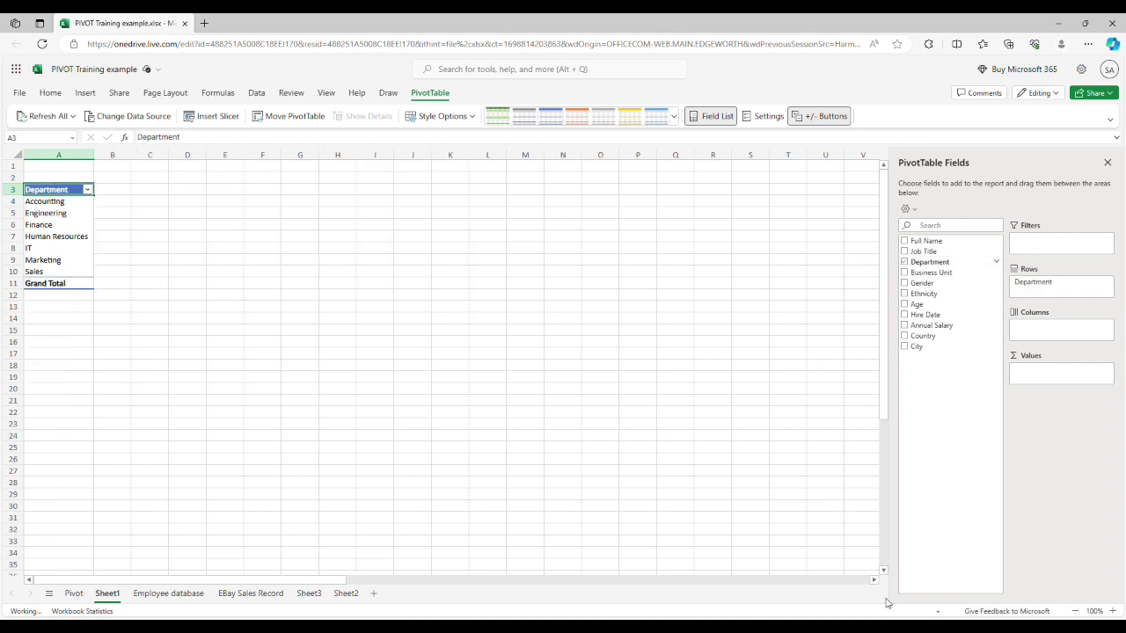
left_click(1111, 613)
left_click(1112, 613)
left_click(1111, 613)
left_click(1112, 613)
left_click(1111, 613)
left_click(1112, 613)
left_click(1111, 613)
left_click(1111, 613)
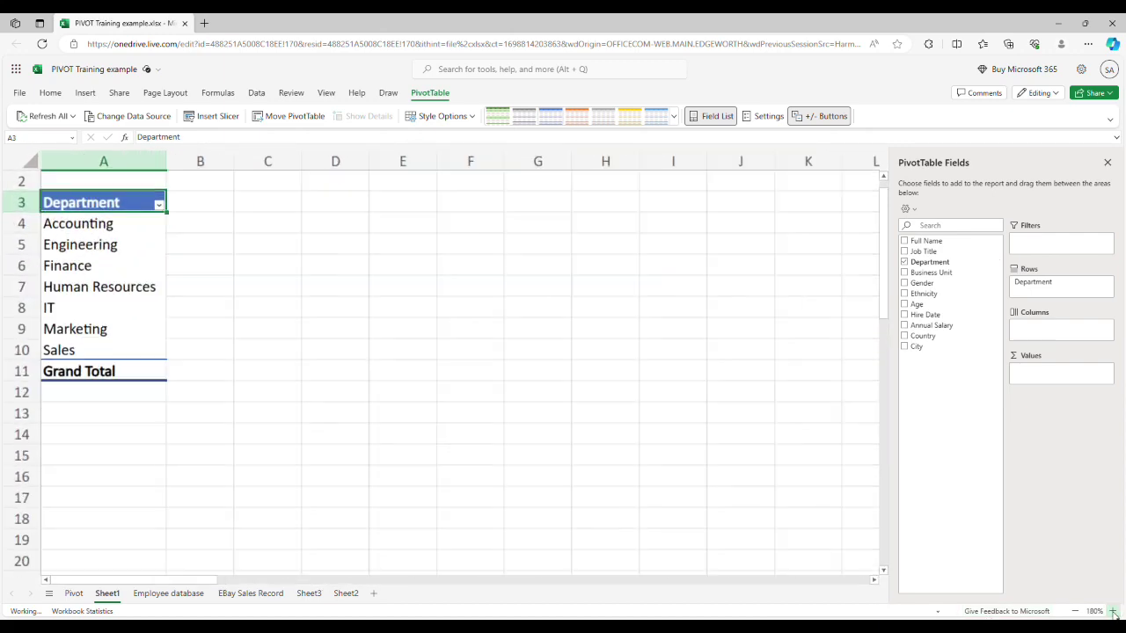
left_click(1111, 613)
left_click(1111, 613)
left_click(1111, 613)
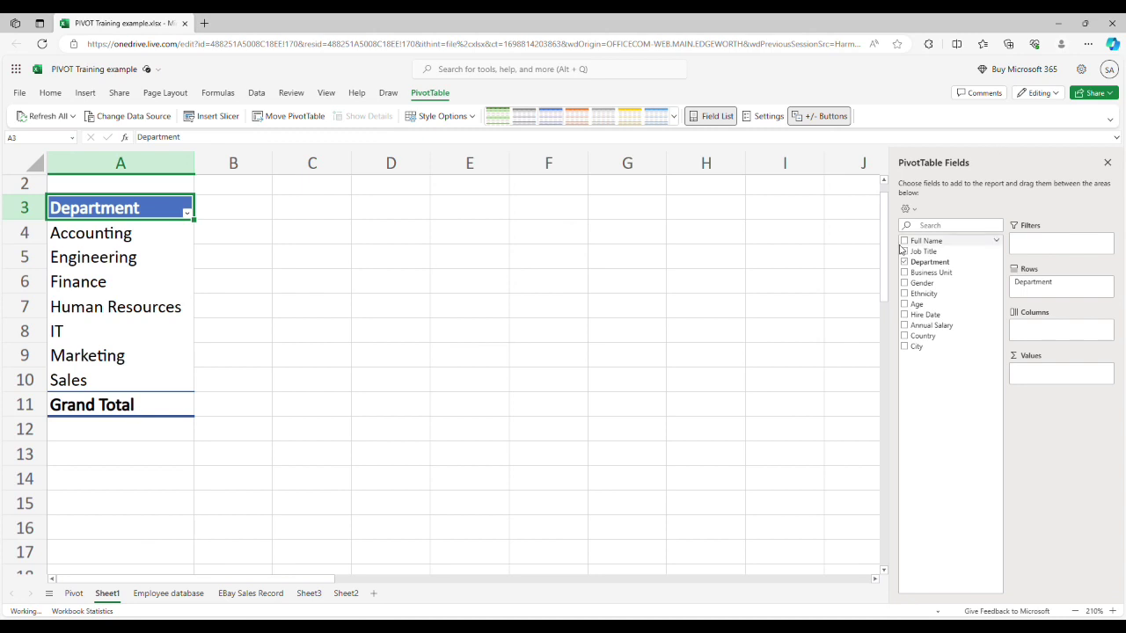
left_click_drag(906, 244, 1026, 378)
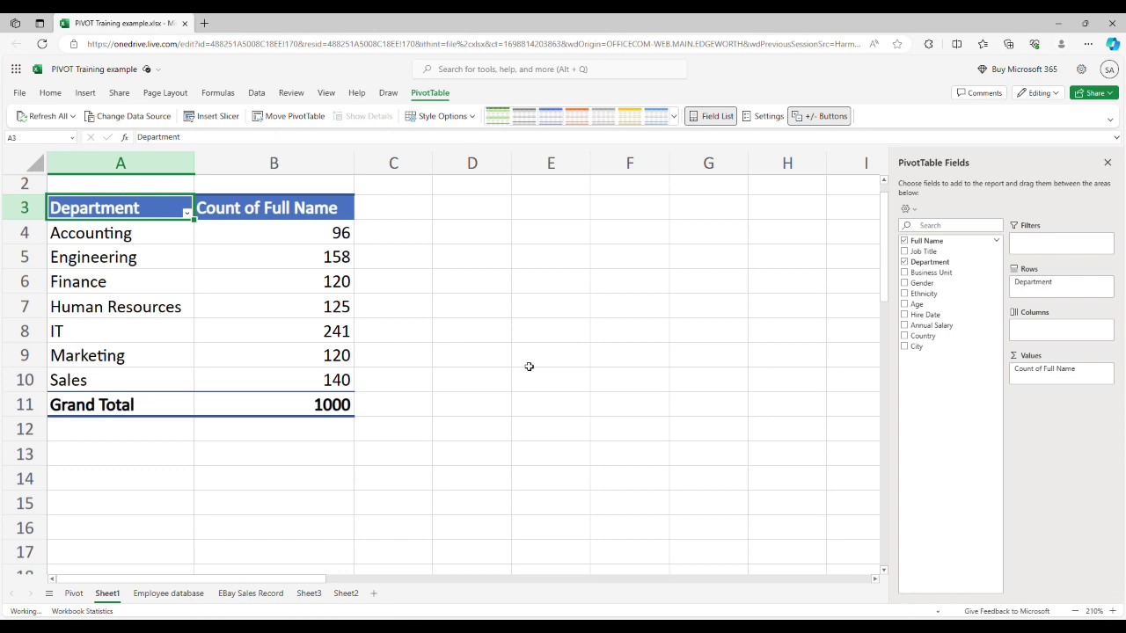
left_click(324, 409)
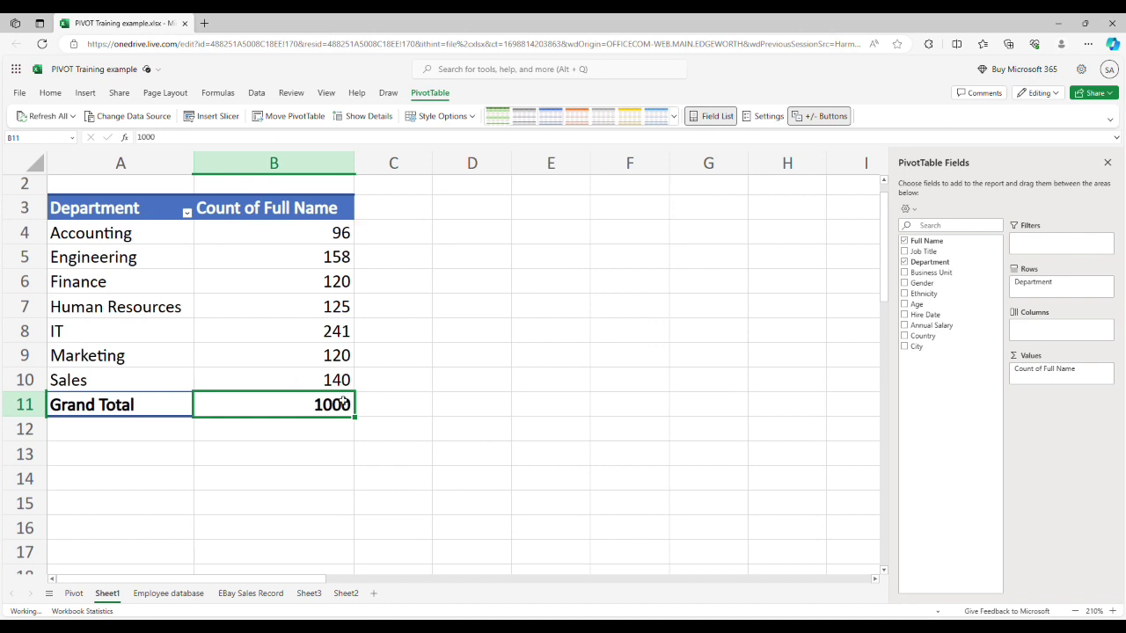
Step: Sort departments by value Largest to Smallest, putting IT 241 and Engineering 158 on top
left_click(250, 212)
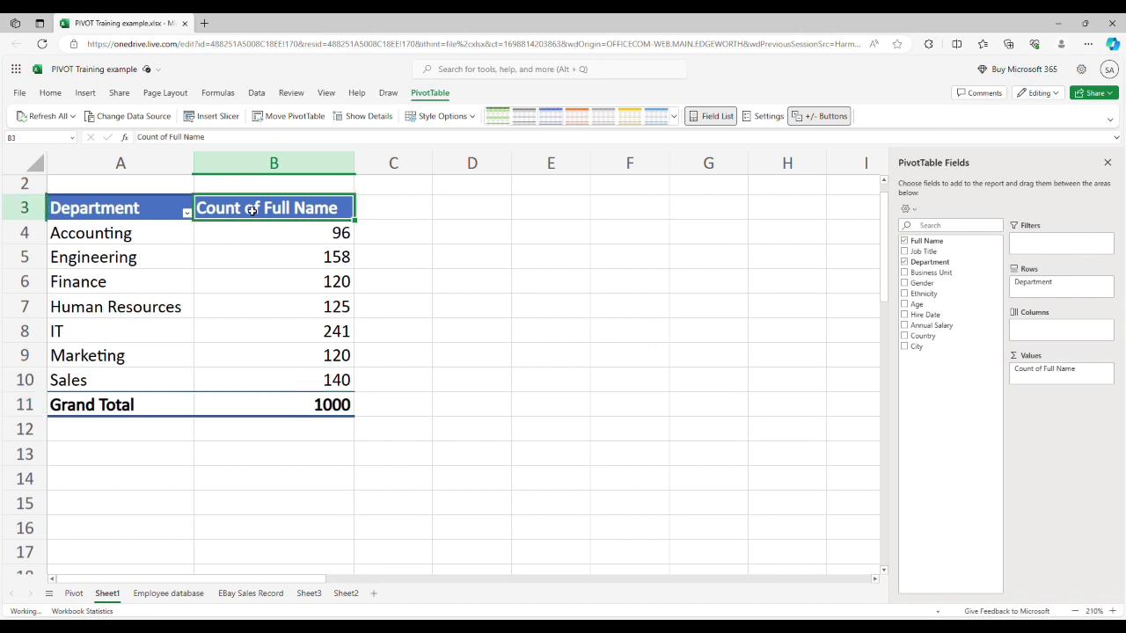
left_click(186, 213)
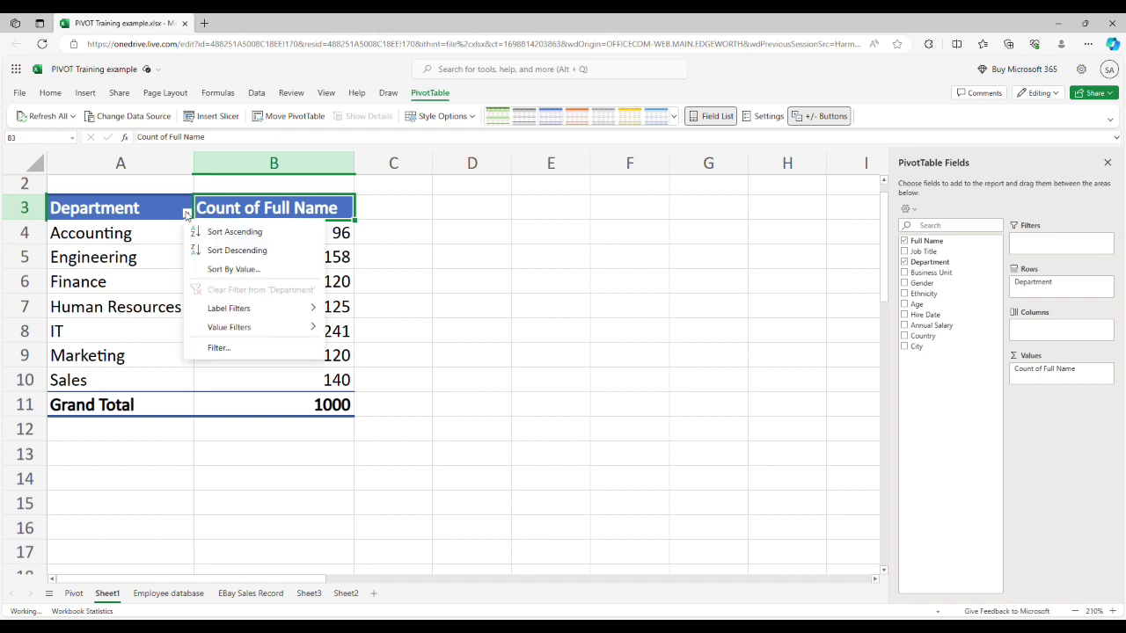
left_click(233, 269)
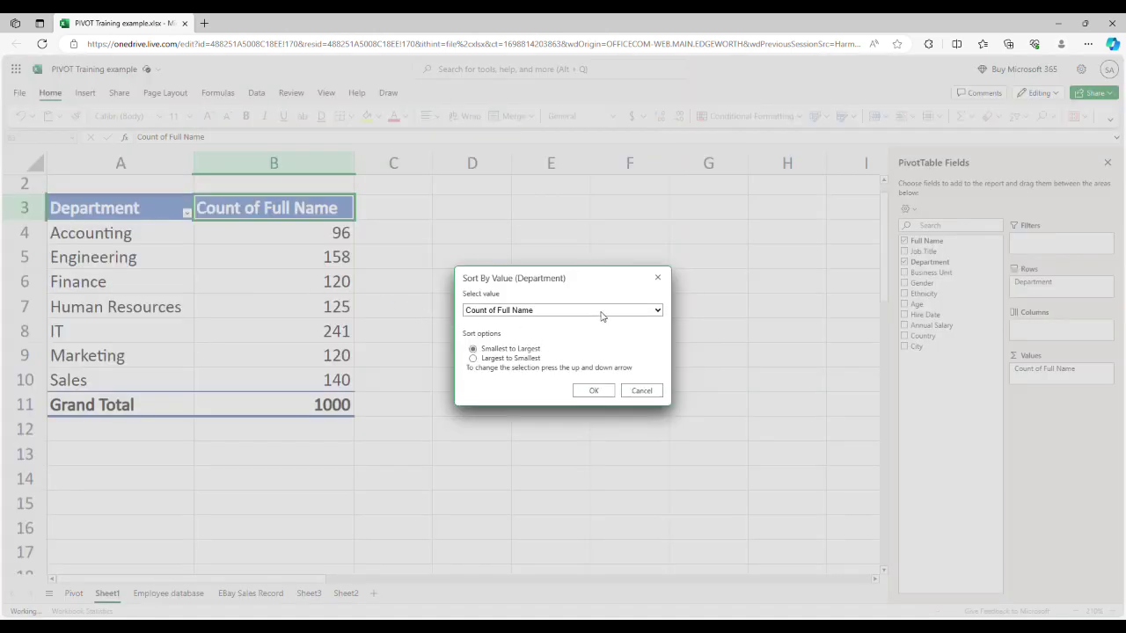
left_click(474, 359)
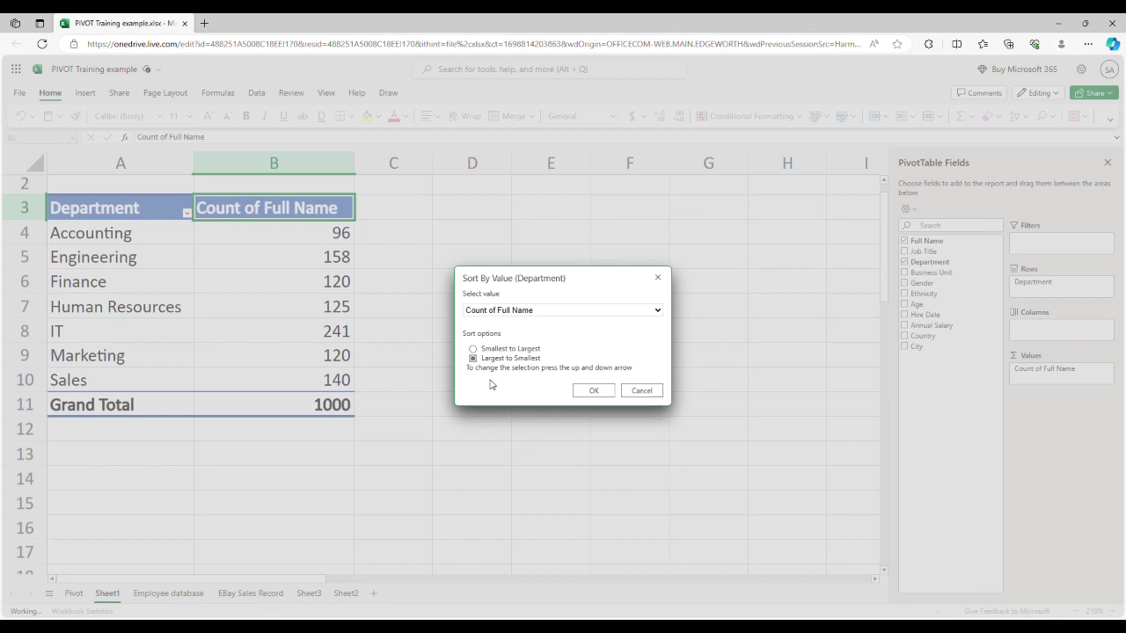
left_click(591, 392)
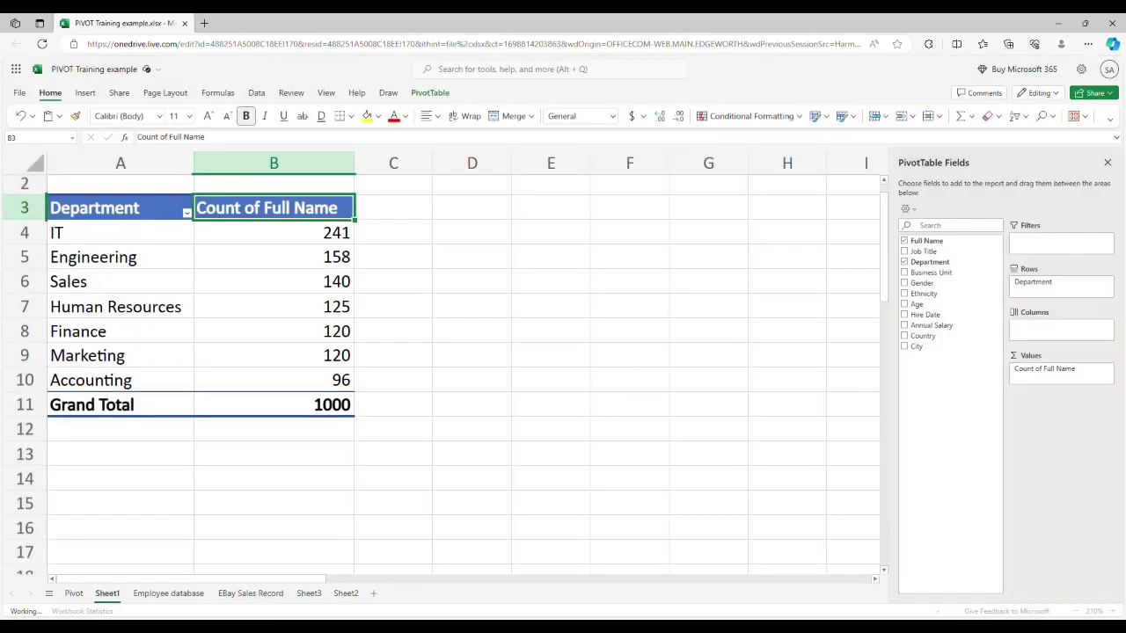
left_click(270, 236)
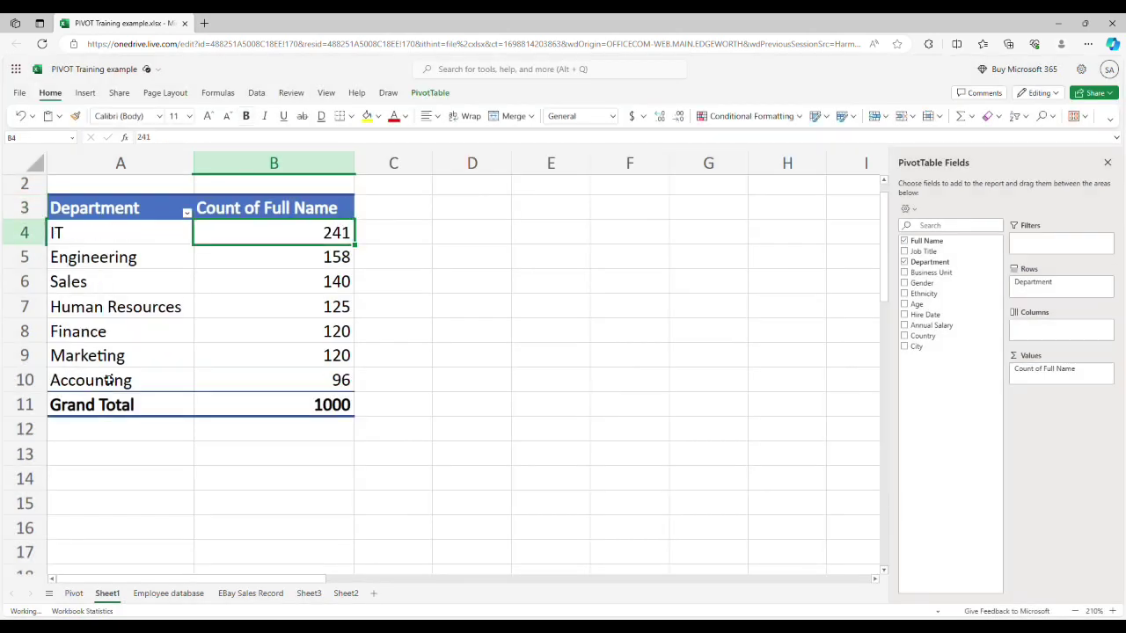
left_click(328, 258)
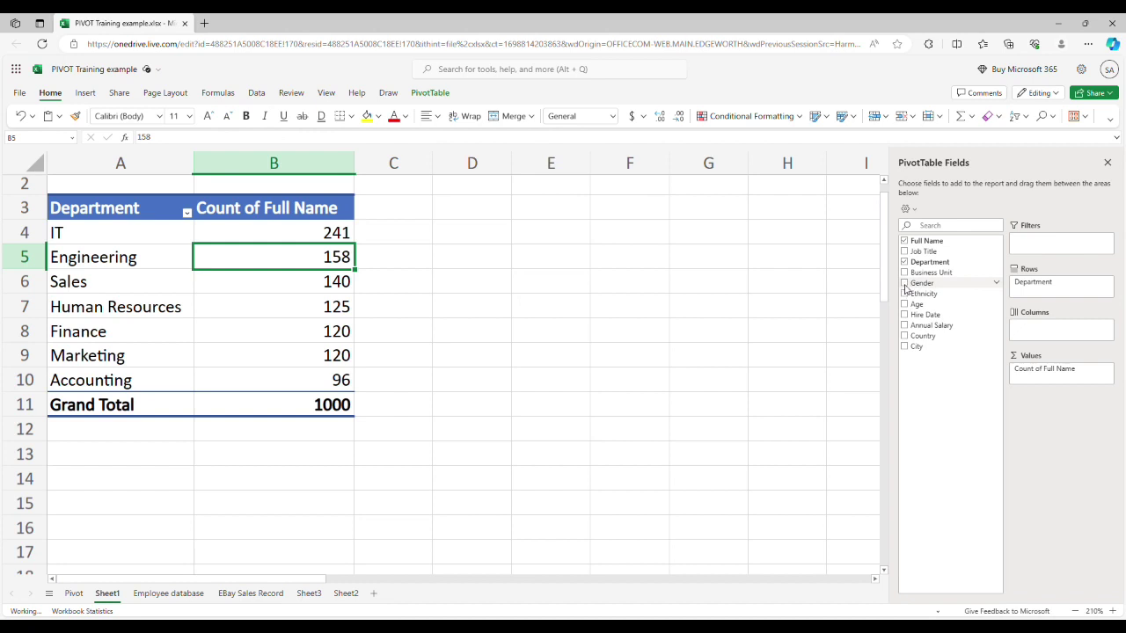
left_click_drag(905, 287, 1025, 335)
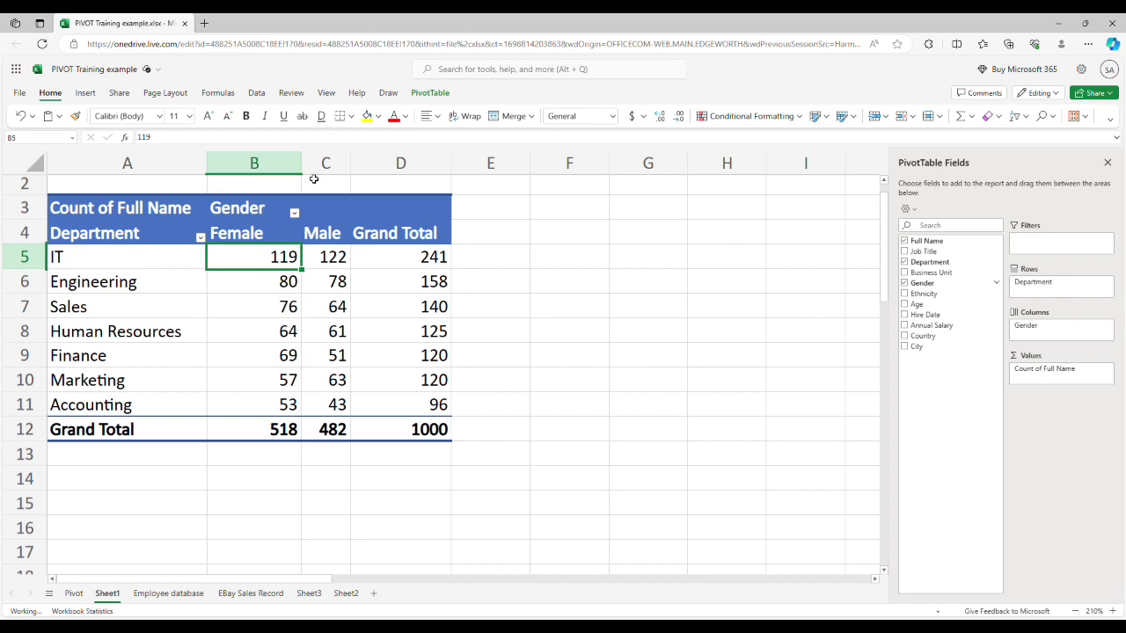
left_click_drag(306, 167, 392, 167)
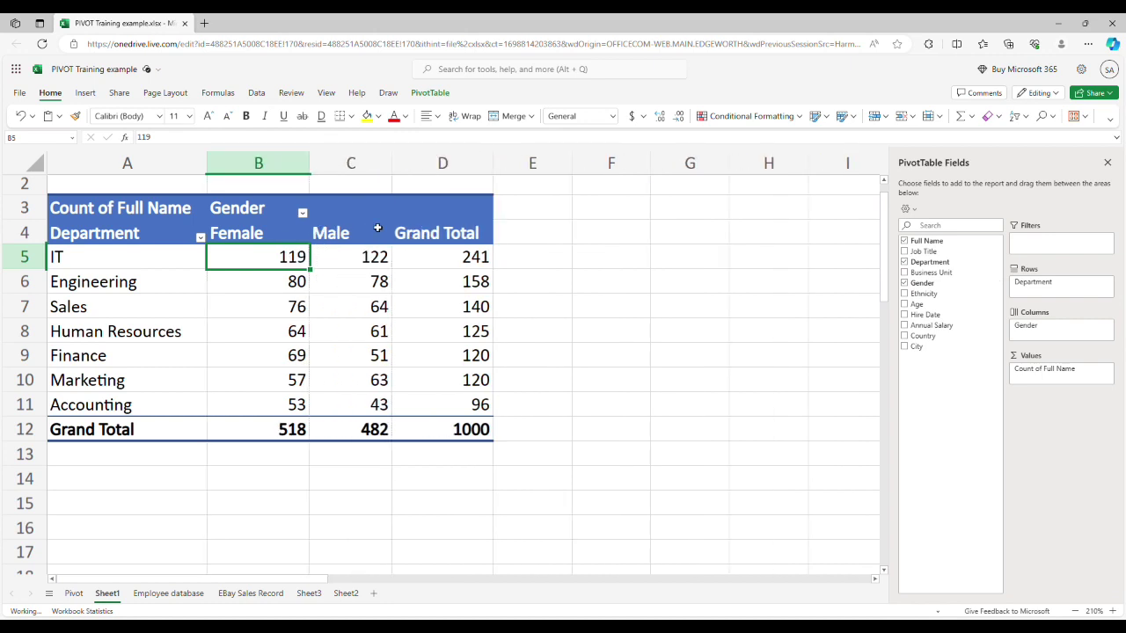
left_click(291, 429)
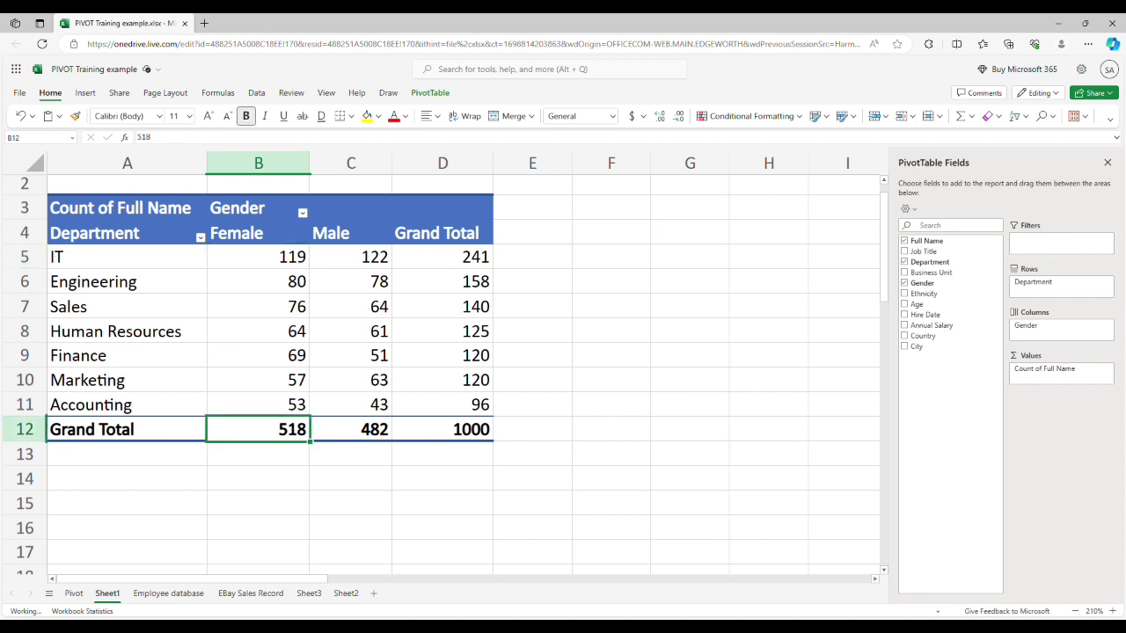
left_click(369, 433)
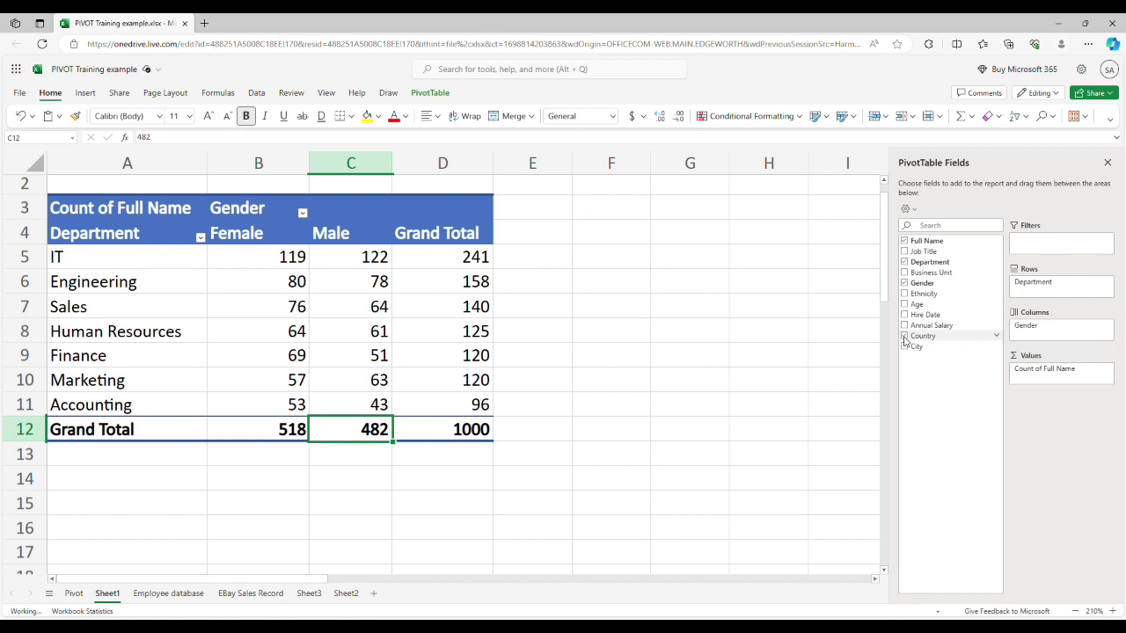
Step: Replace Department with Country in Rows, giving Brazil 139 and China 218 totals
left_click_drag(904, 342, 947, 282)
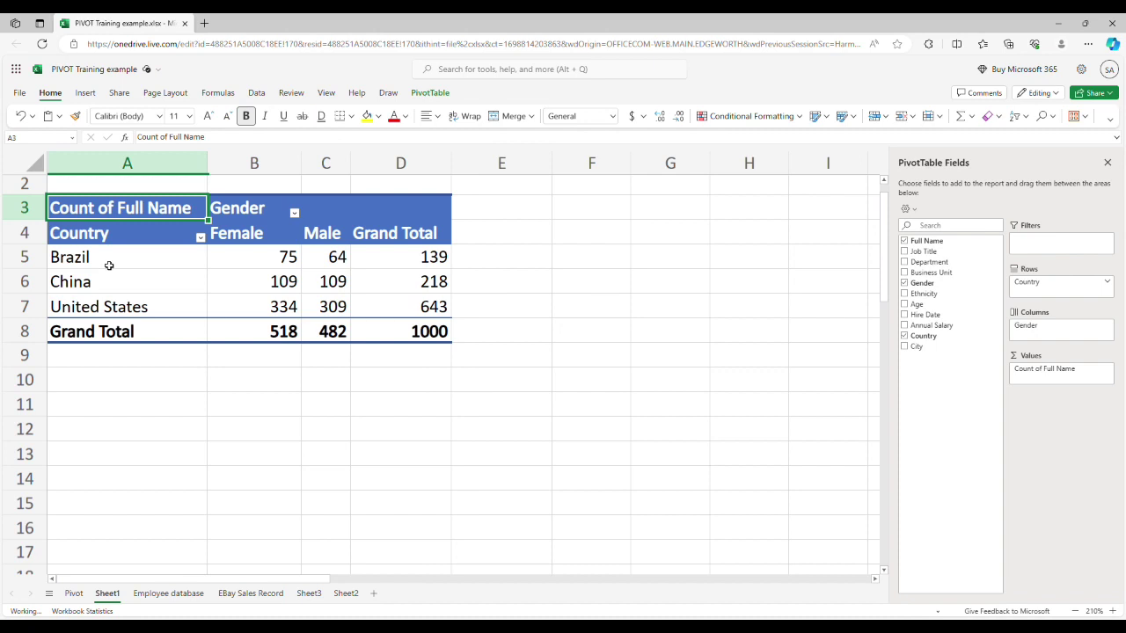
left_click(446, 258)
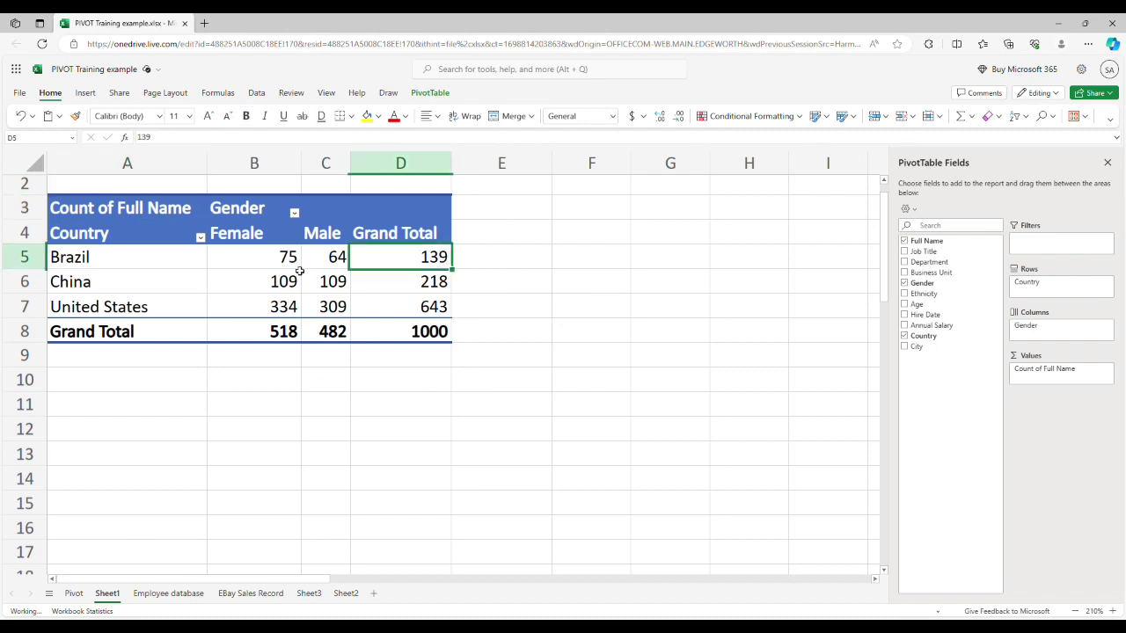
left_click(418, 292)
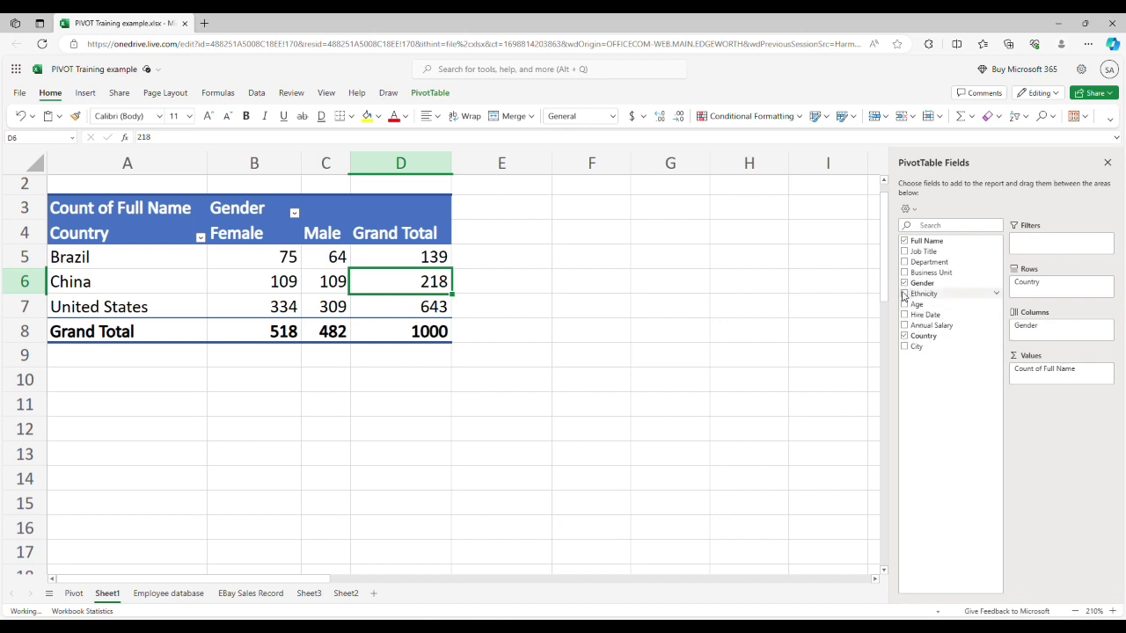
left_click_drag(903, 297, 1020, 299)
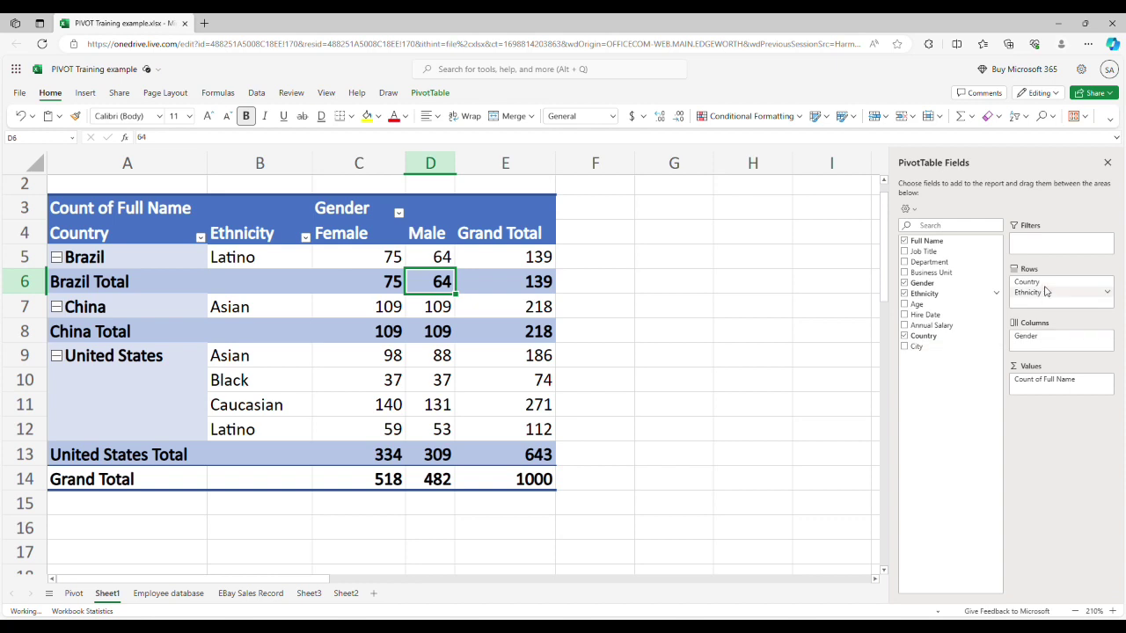
left_click_drag(1035, 285, 1035, 312)
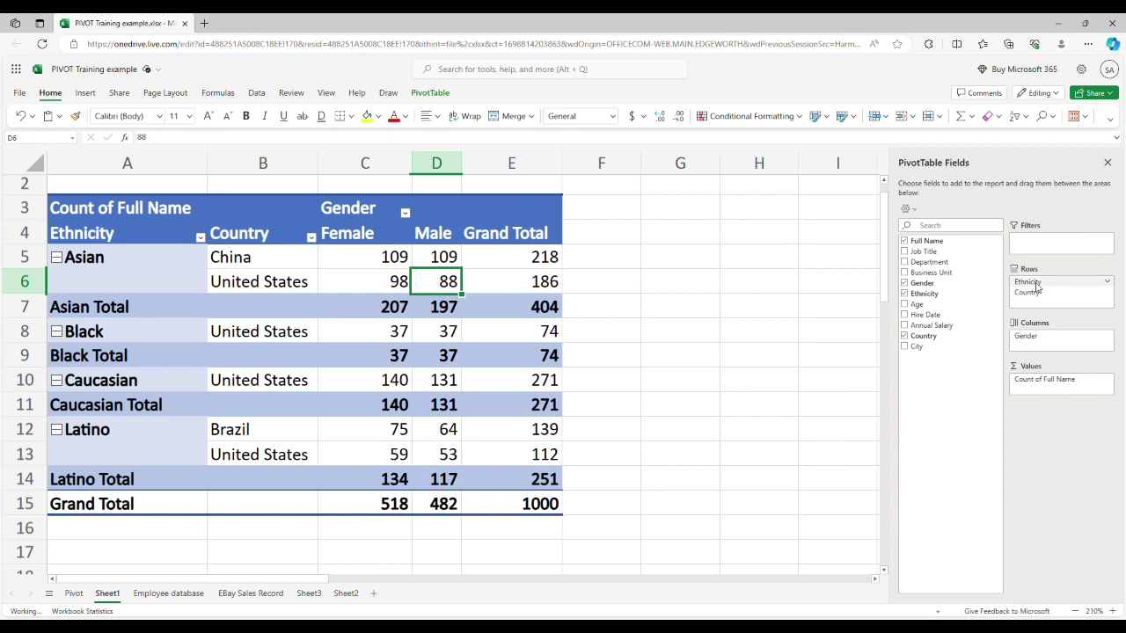
left_click_drag(1035, 285, 957, 284)
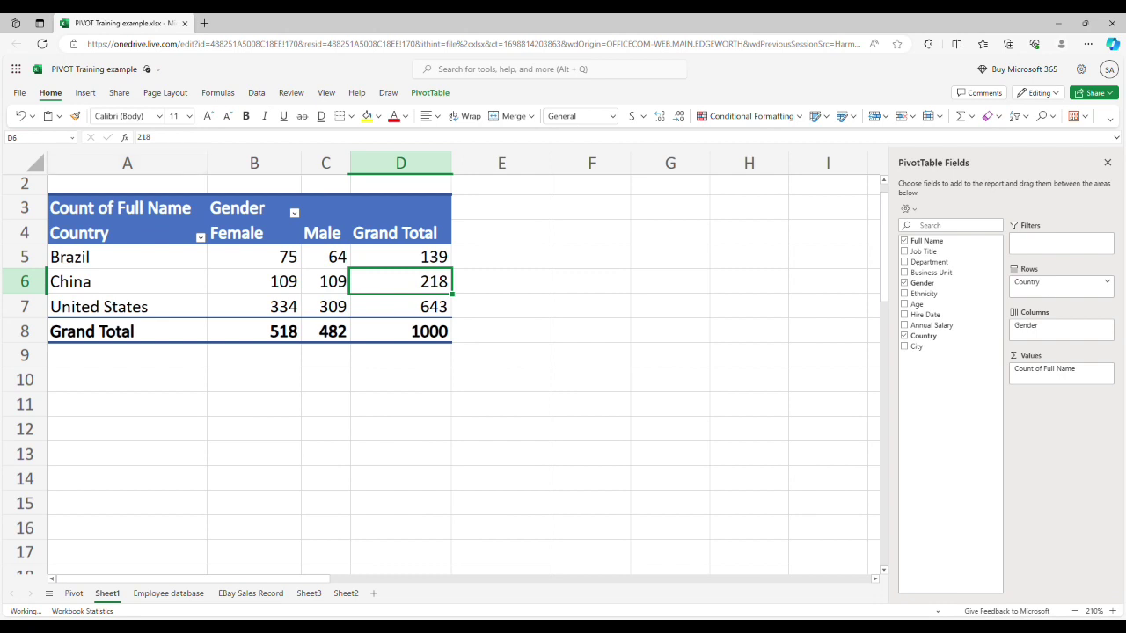
Step: Insert a column PivotChart of Female and Male counts per country, then select its title
left_click(84, 262)
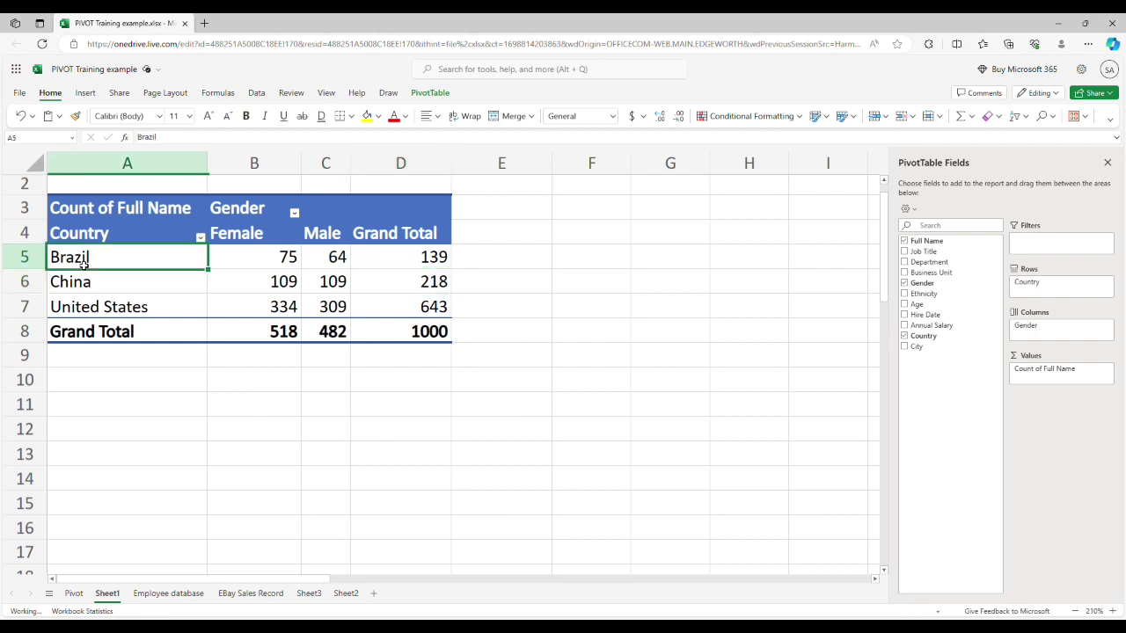
left_click(85, 93)
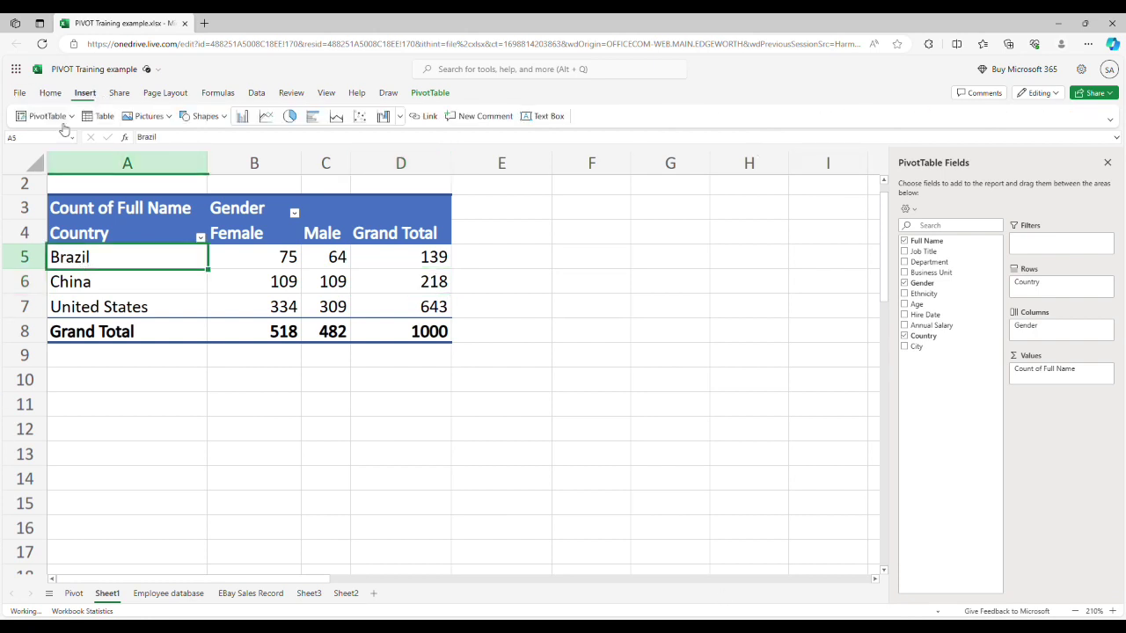
left_click(244, 122)
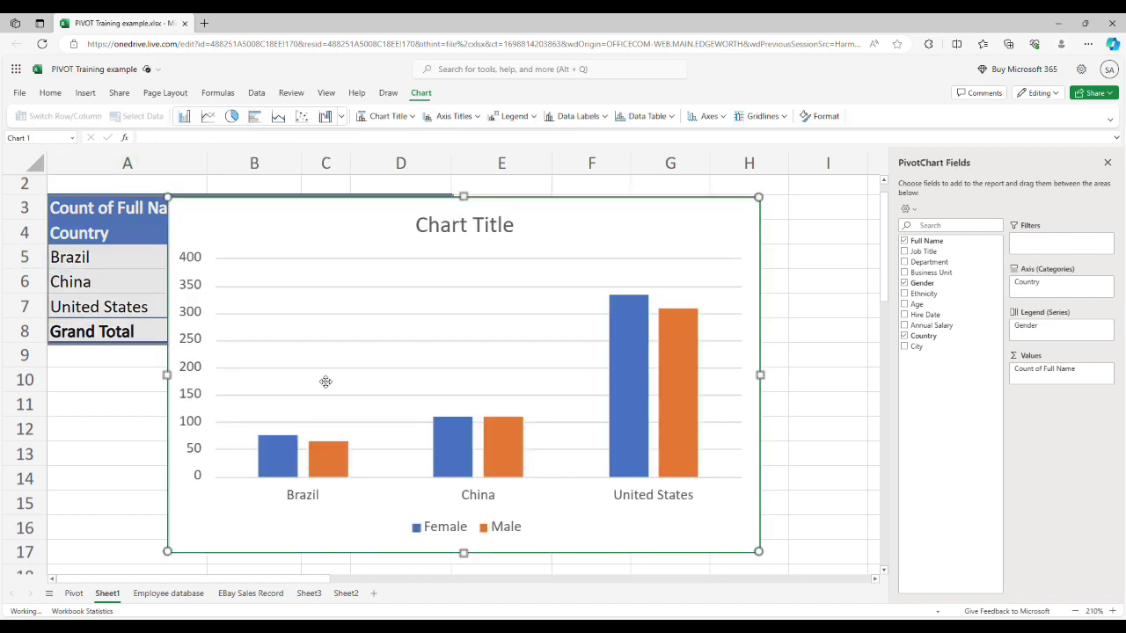
double_click(508, 228)
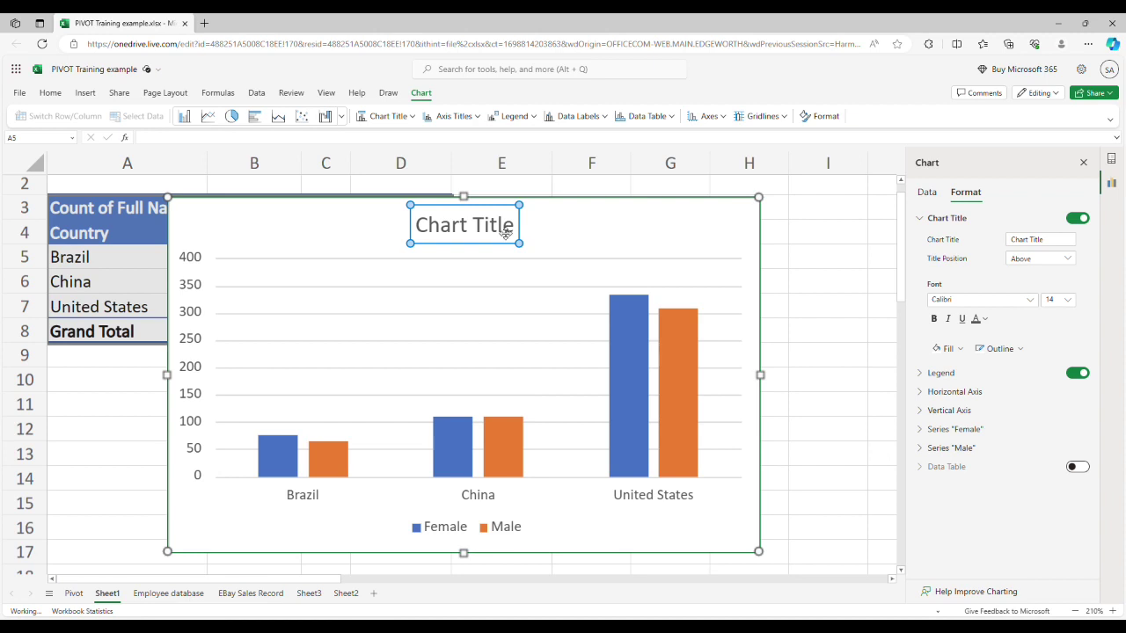
Step: Replace the default chart title with "Employy and Country"
double_click(508, 225)
left_click(546, 347)
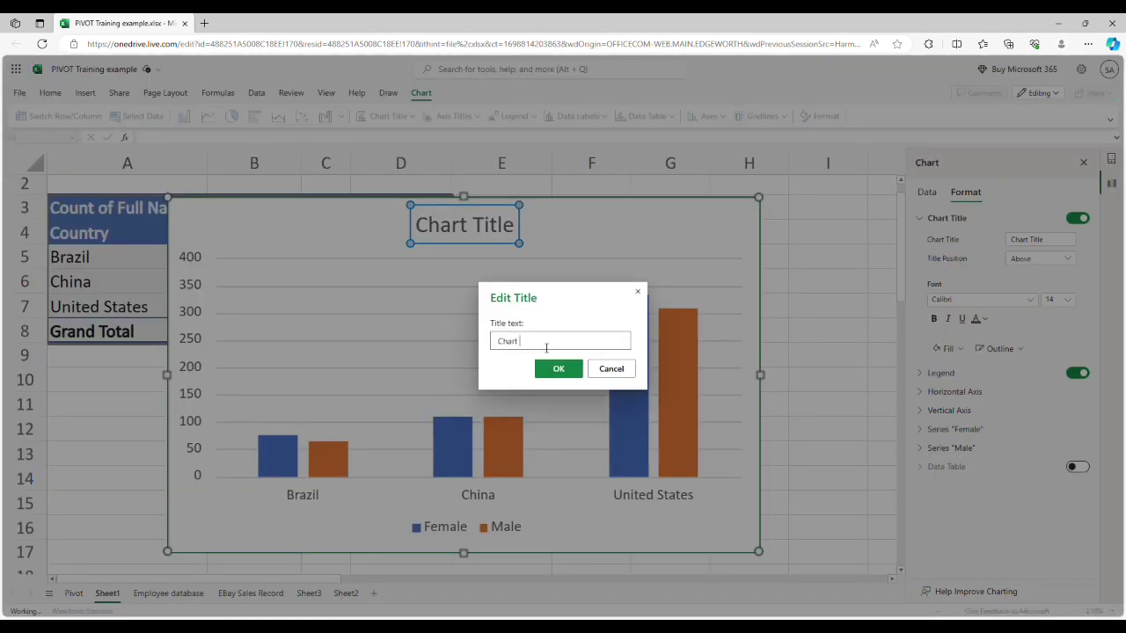
key("BackSpace")
key("BackSpace")
key("BackSpace")
key("BackSpace")
key("BackSpace")
type("Emplo")
type("y")
type("y")
type(" and")
type(" C")
type("ountry")
left_click(567, 374)
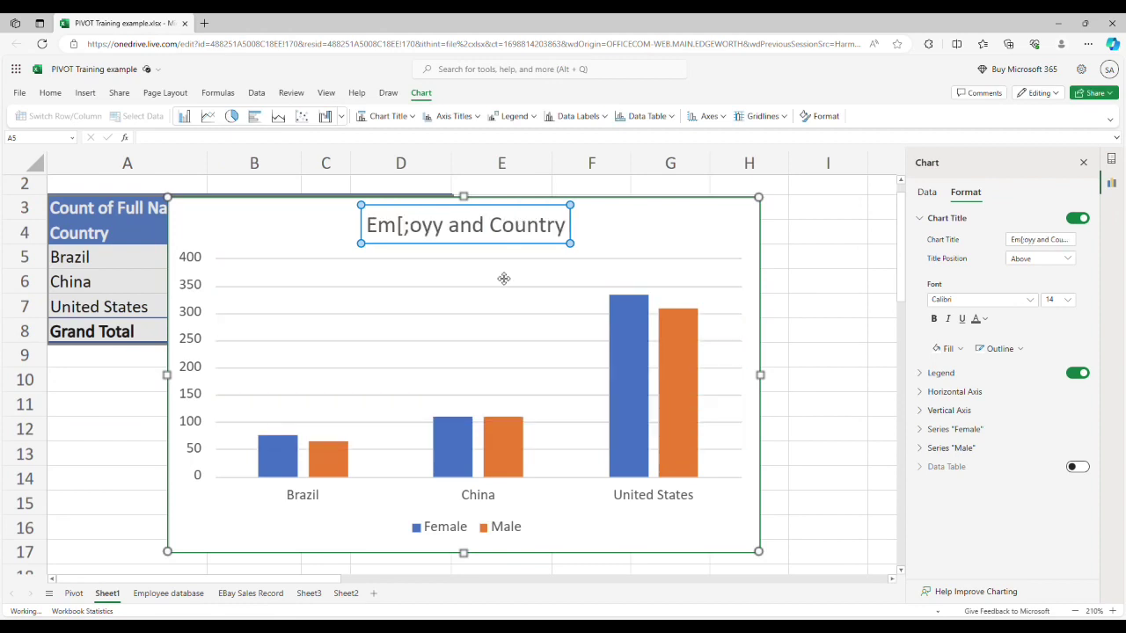
Step: Correct the title's typos so it reads "EmPloyee and Country"
right_click(408, 239)
double_click(407, 233)
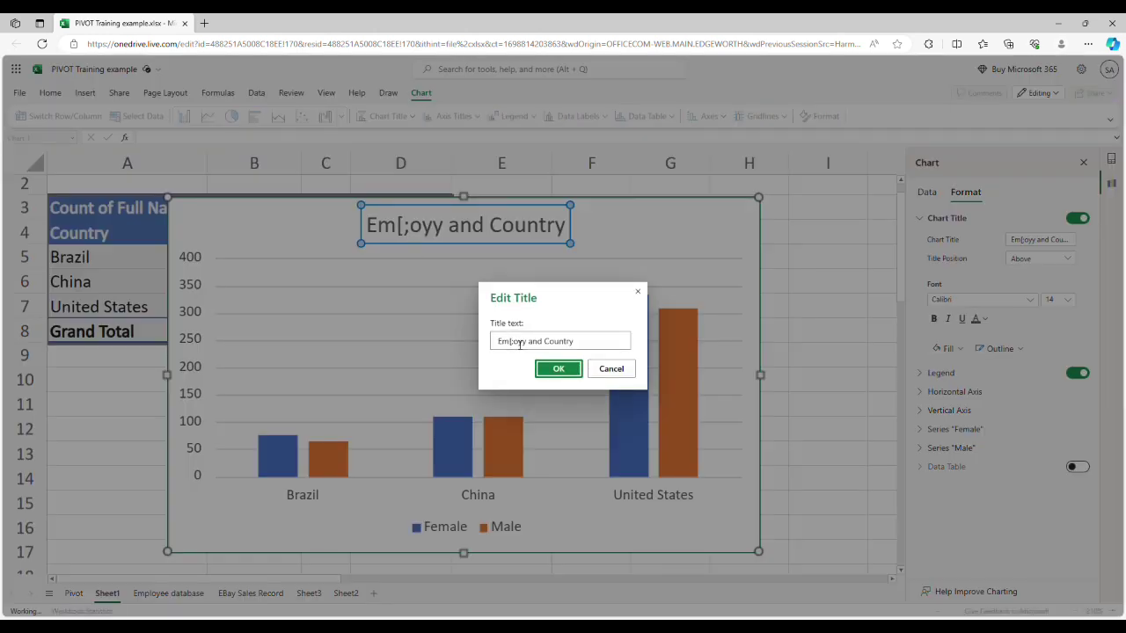
left_click(515, 343)
key("Delete")
key("Delete")
type("pl")
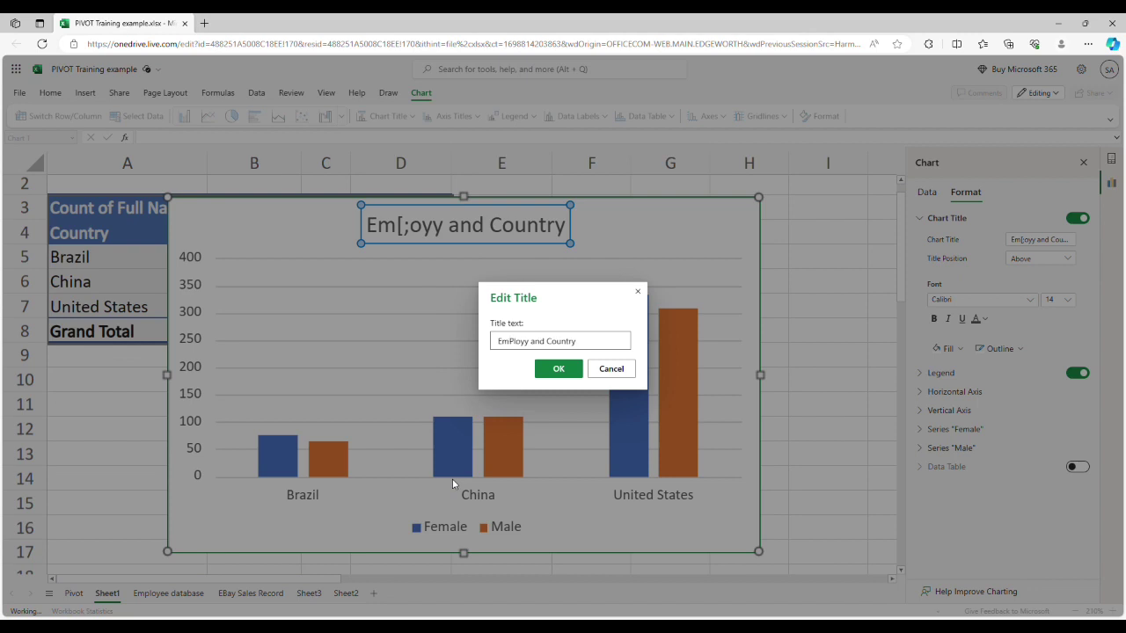
key("Delete")
type("ee")
left_click(562, 373)
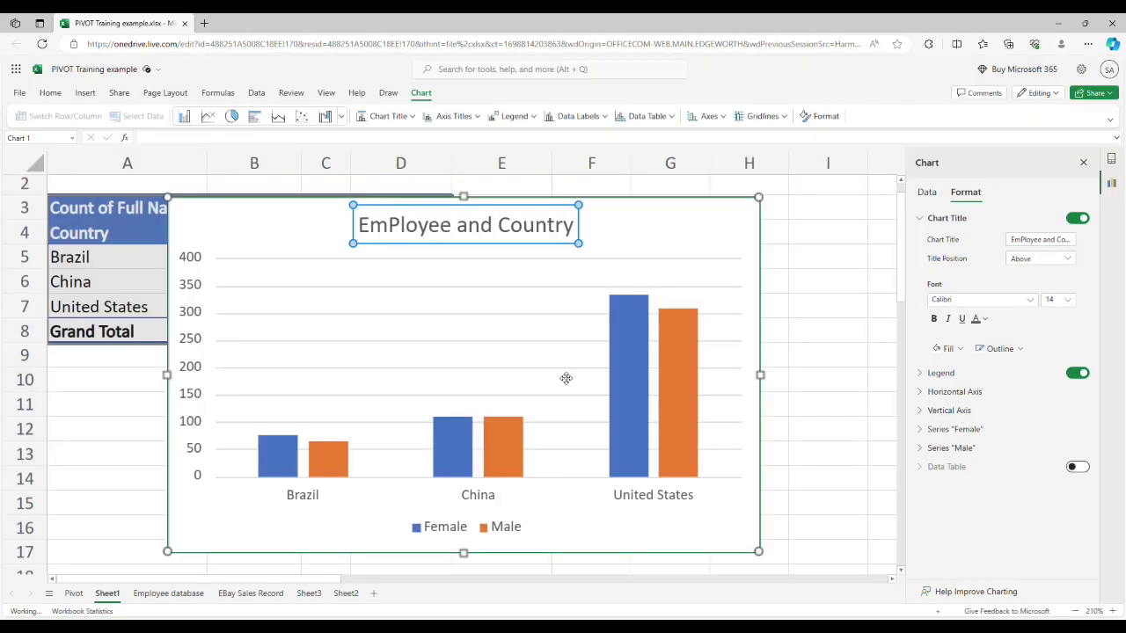
left_click(106, 467)
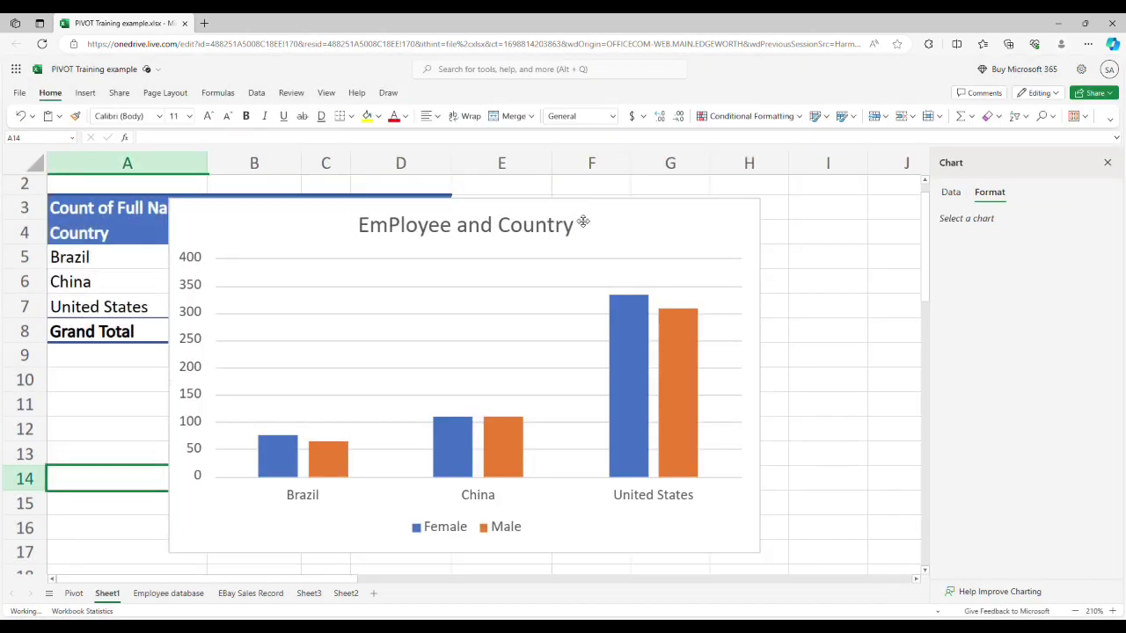
Step: Shrink the chart and move it up and right beside the pivot table
left_click(608, 206)
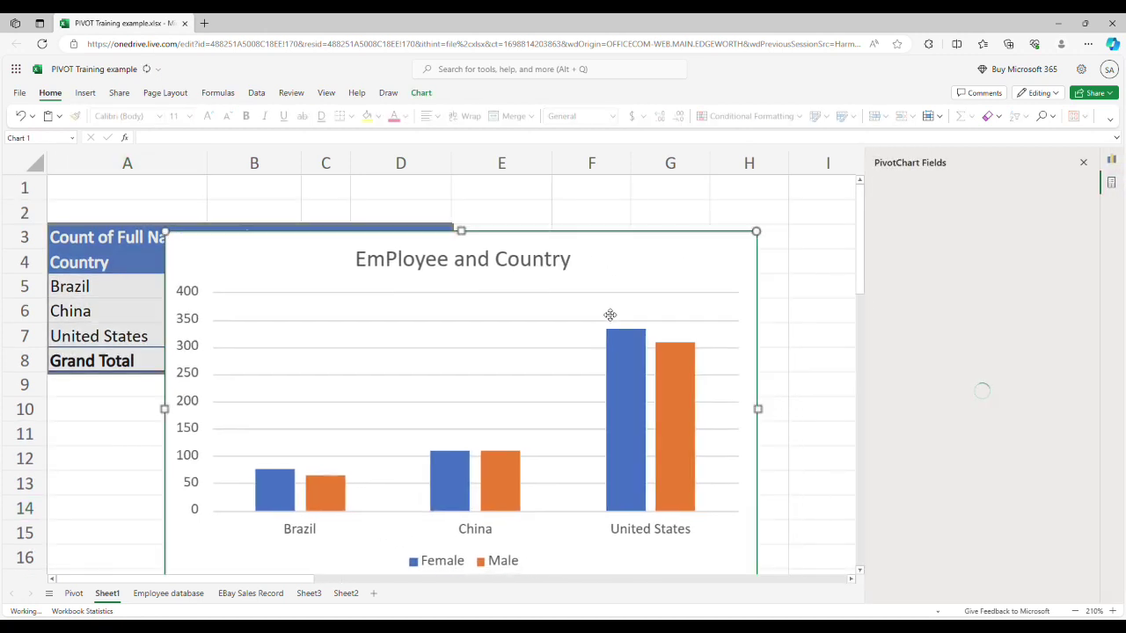
left_click_drag(757, 409, 558, 409)
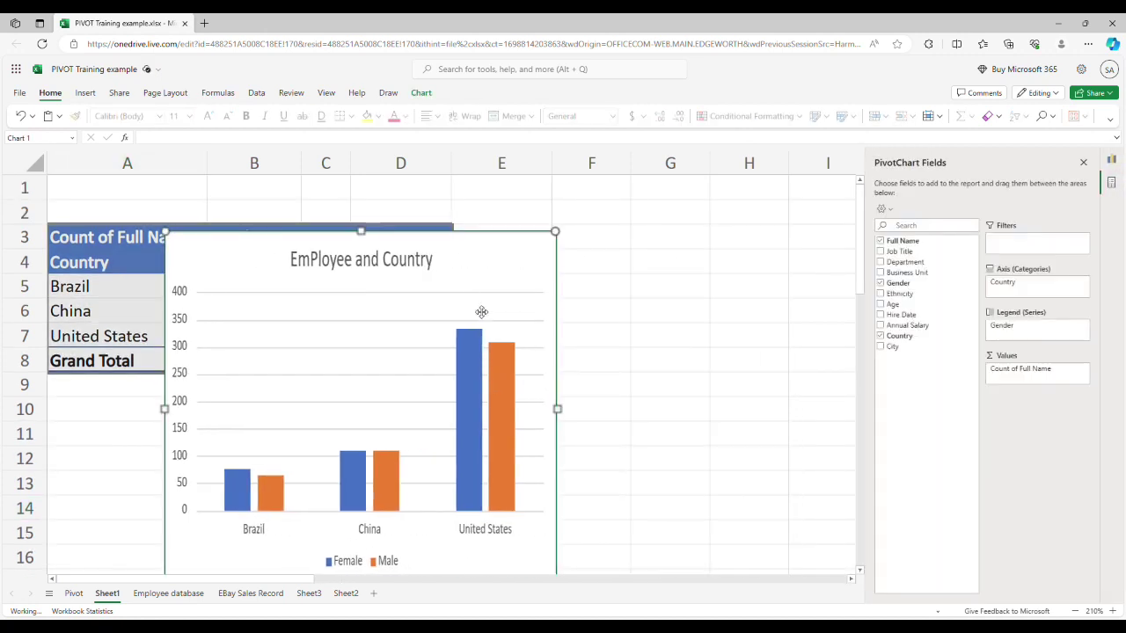
left_click(369, 248)
left_click_drag(361, 231, 361, 390)
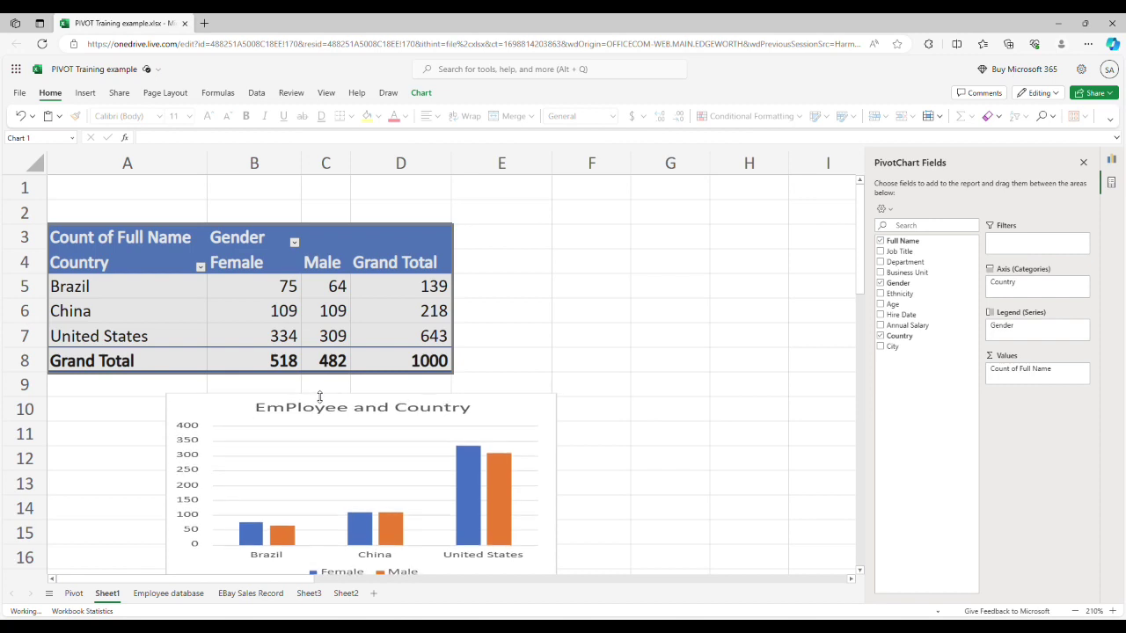
left_click_drag(510, 402, 633, 326)
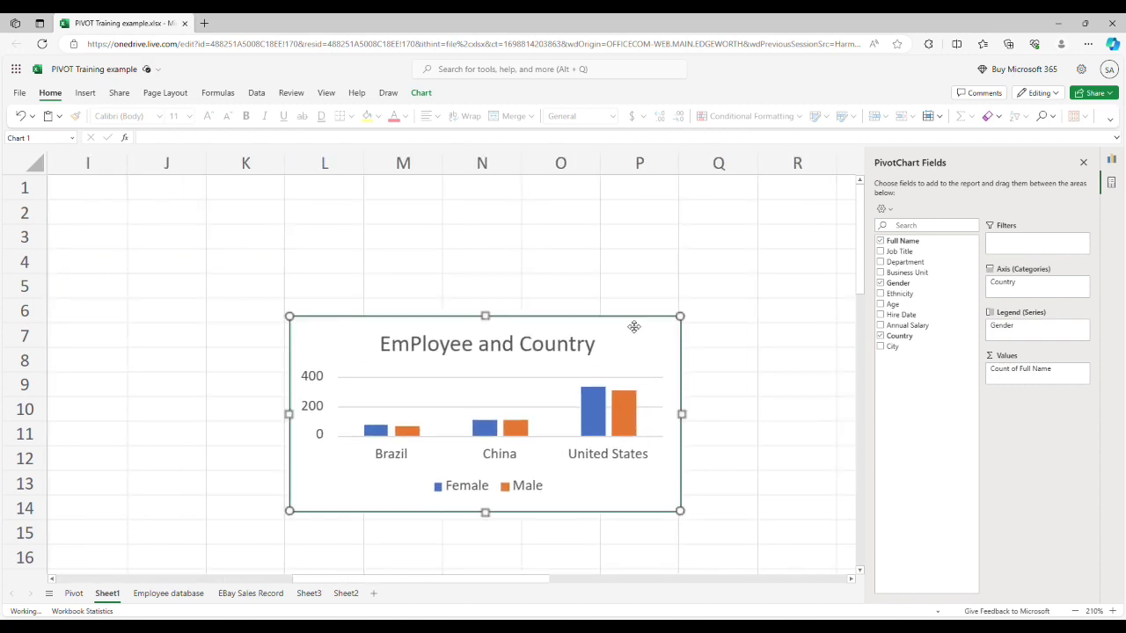
left_click(613, 580)
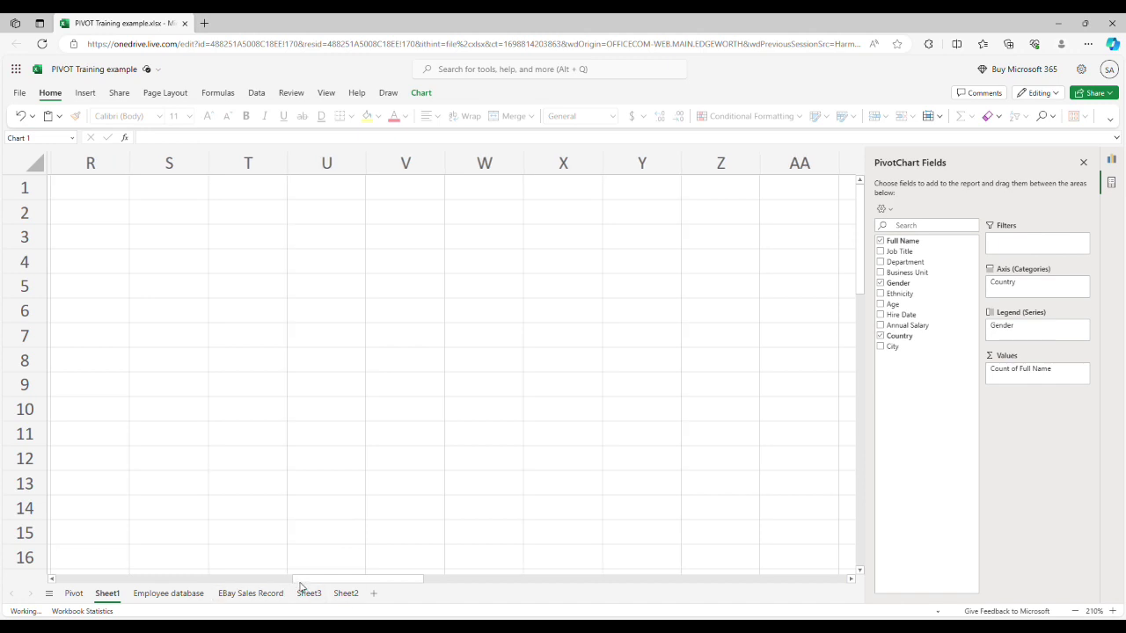
left_click_drag(296, 584, 62, 555)
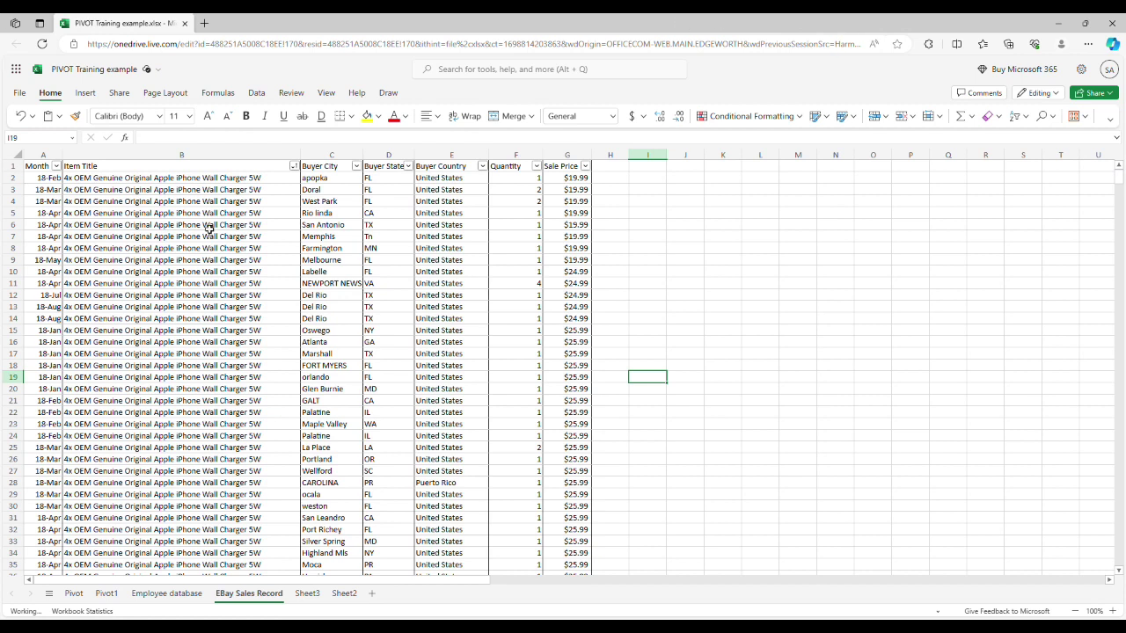
Step: Review the date, item title, Buyer City, Buyer State, Quantity and Sale Price columns, then select cell A1
left_click(43, 200)
left_click(40, 181)
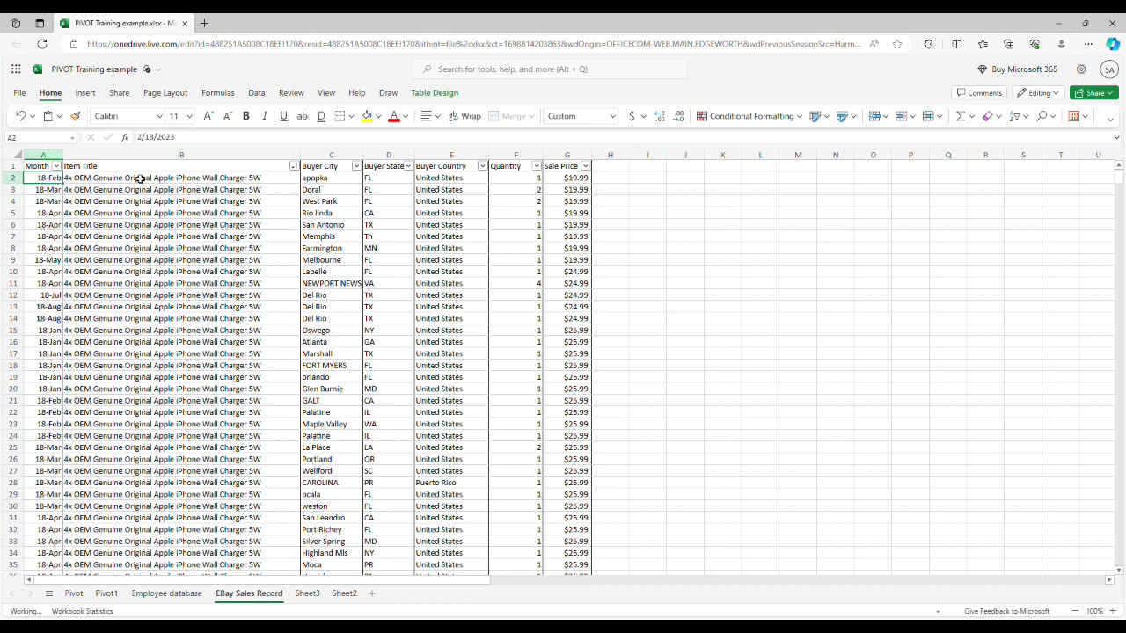
left_click(140, 180)
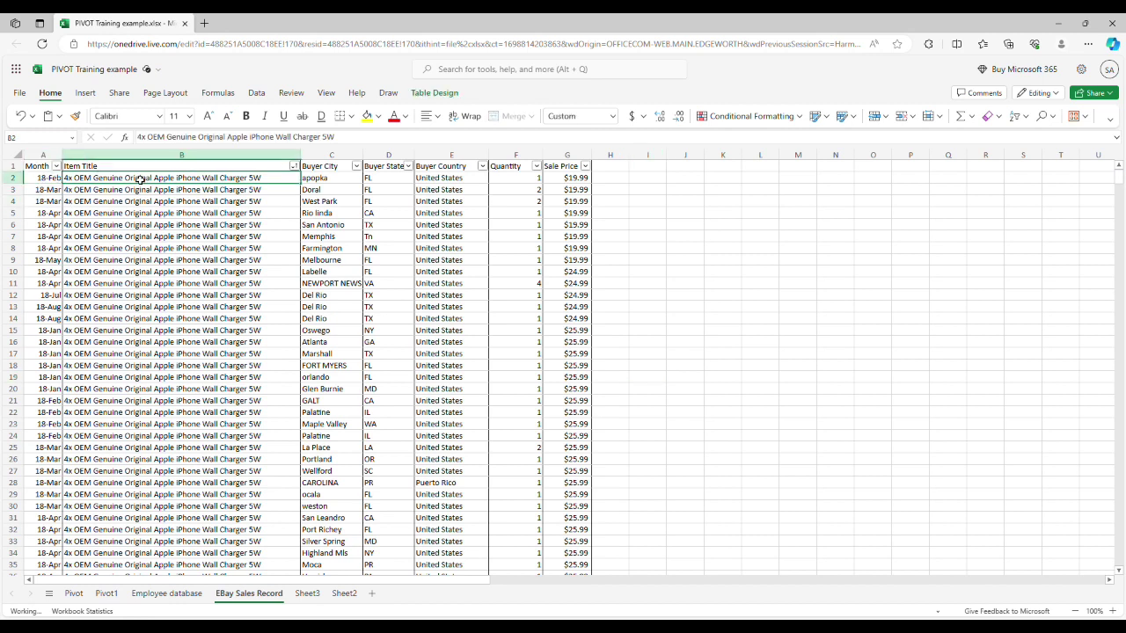
left_click(331, 167)
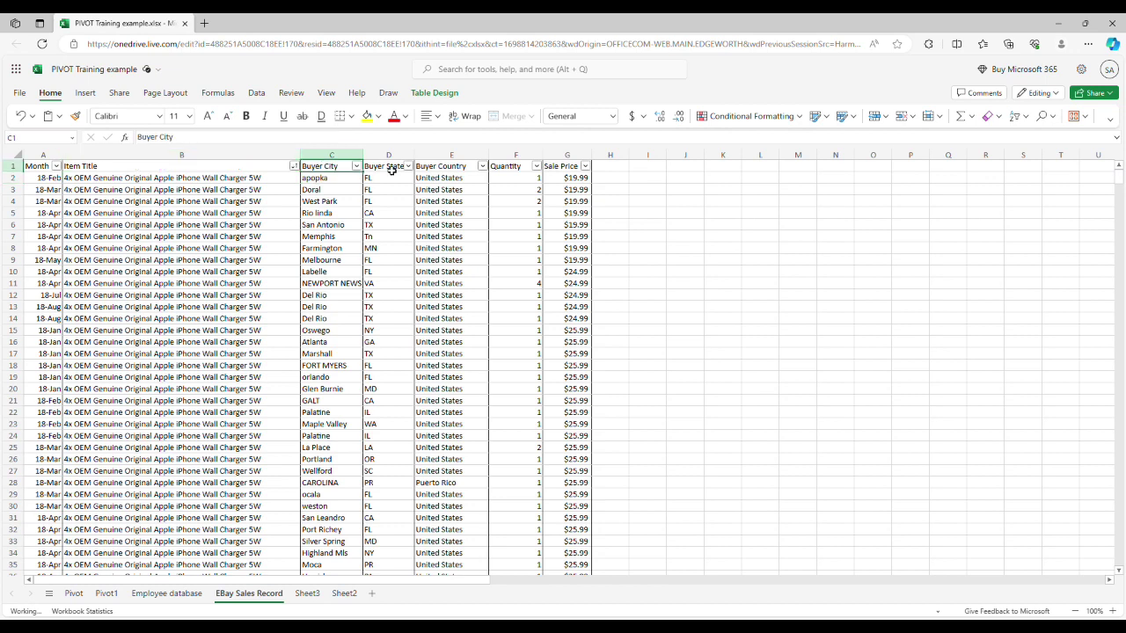
left_click(391, 170)
left_click(507, 178)
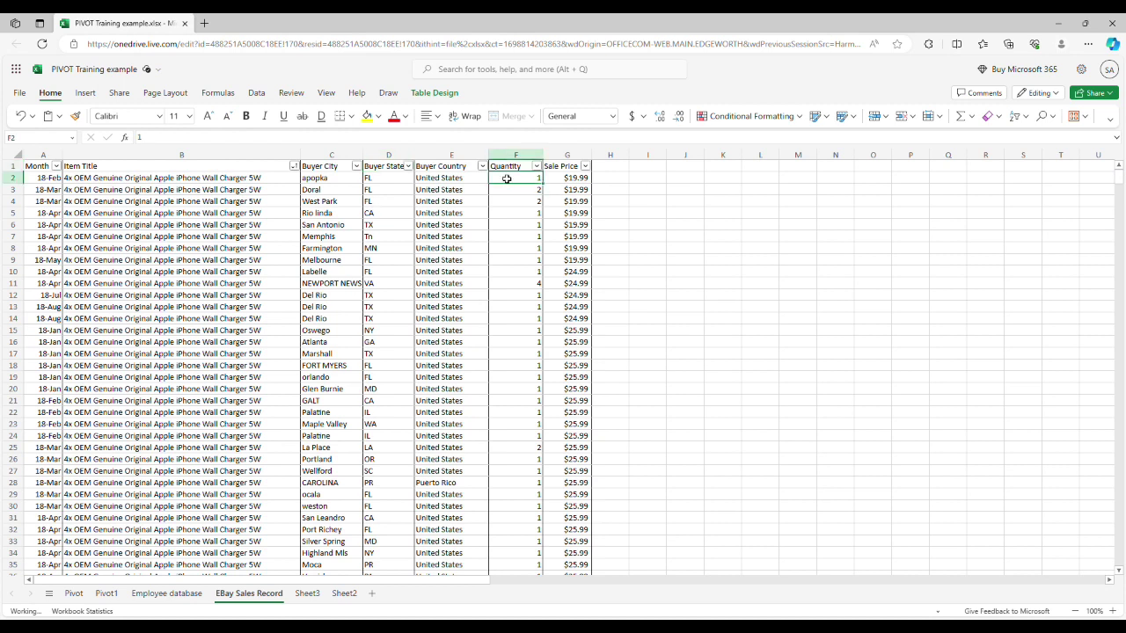
left_click(576, 167)
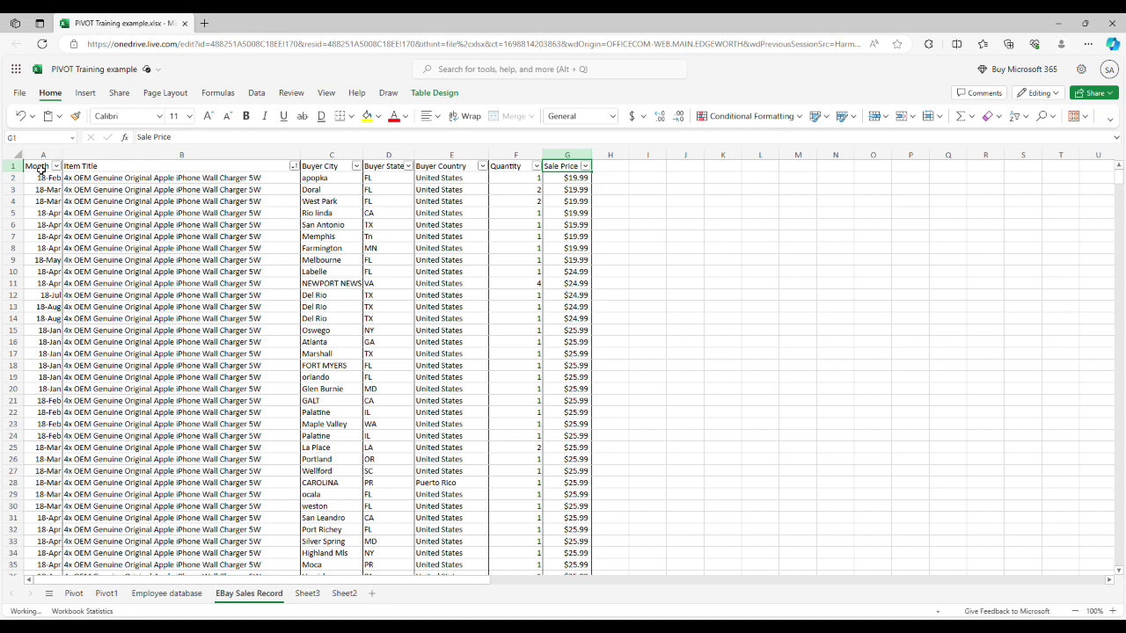
left_click(38, 169)
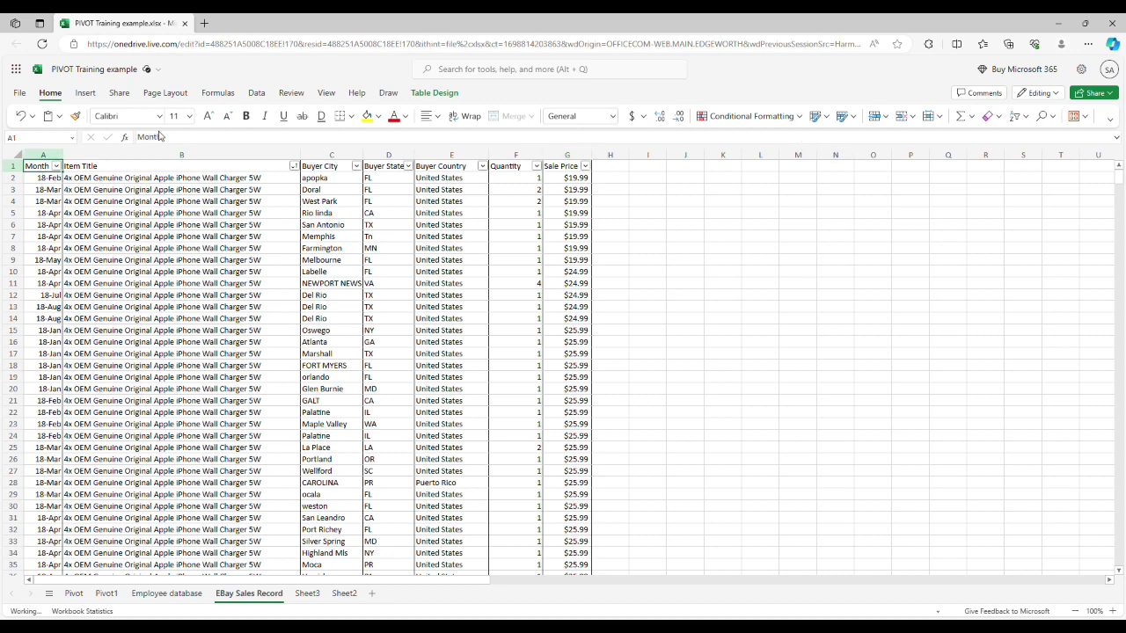
Step: Insert a PivotTable from Table2 on a new worksheet
left_click(82, 95)
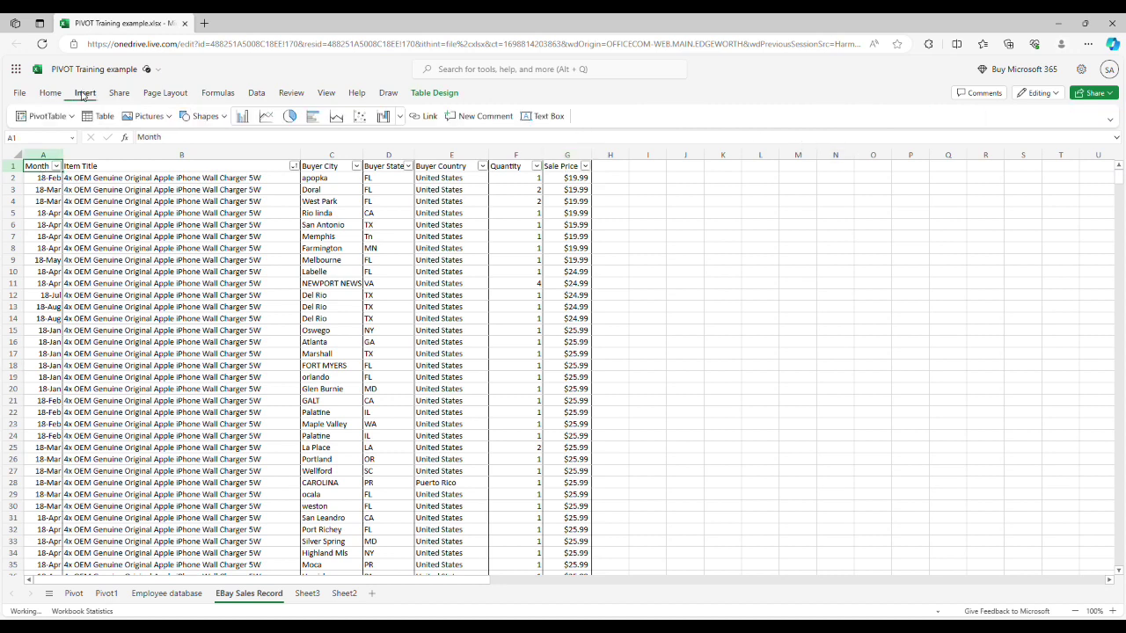
left_click(40, 116)
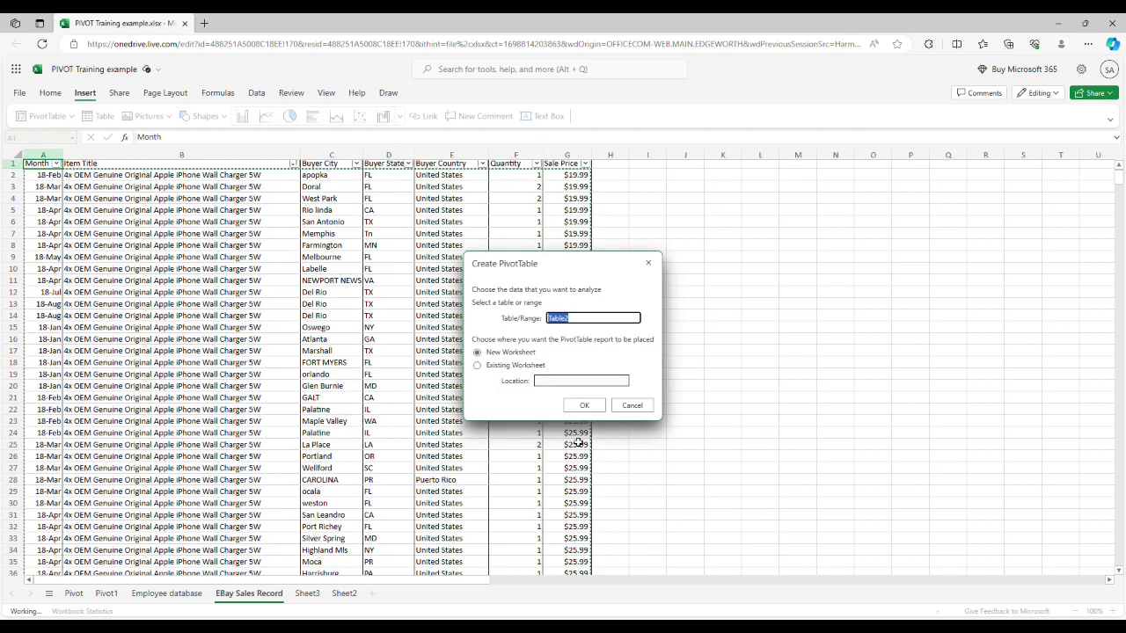
left_click(584, 406)
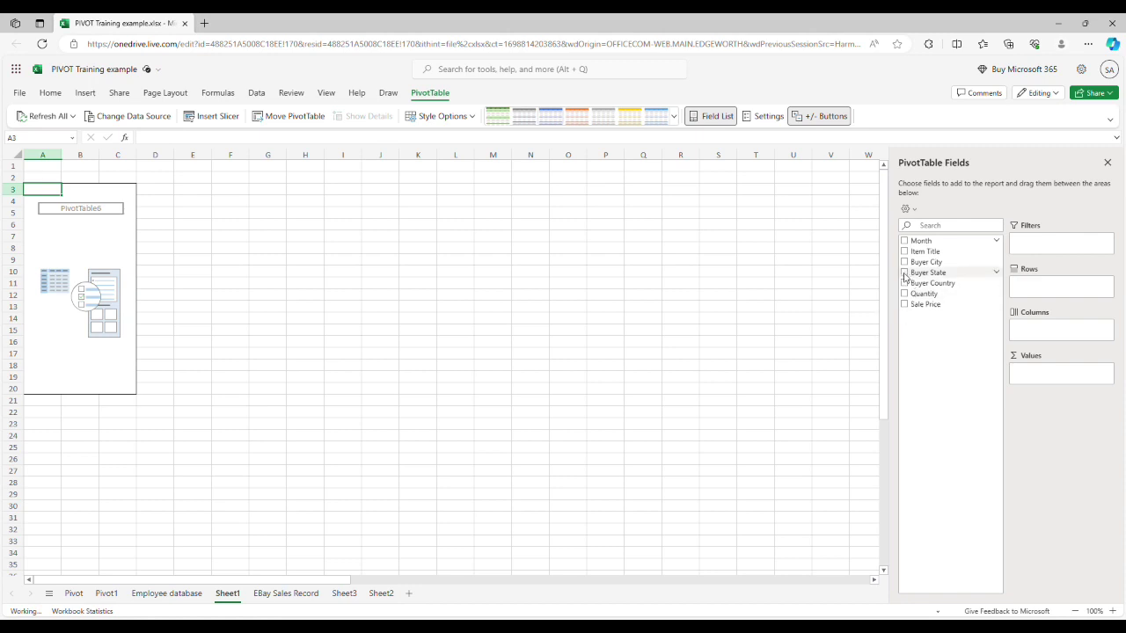
Step: Put Buyer State in Rows and Sale Price in Values, zooming the sheet to 190%
left_click_drag(907, 274, 1033, 295)
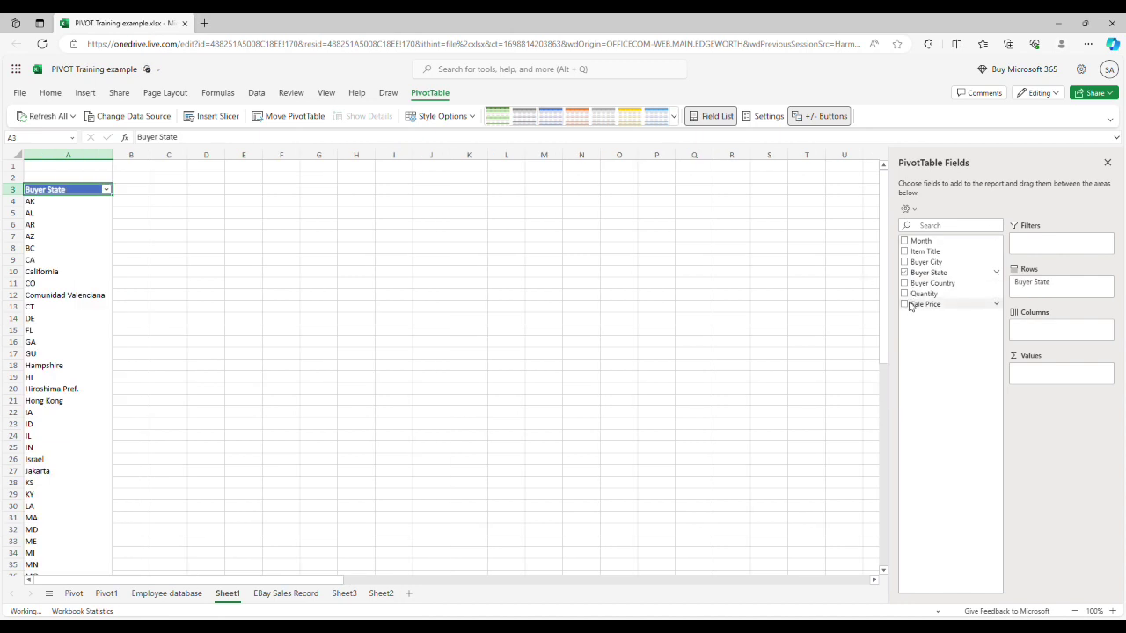
left_click_drag(908, 308, 1030, 383)
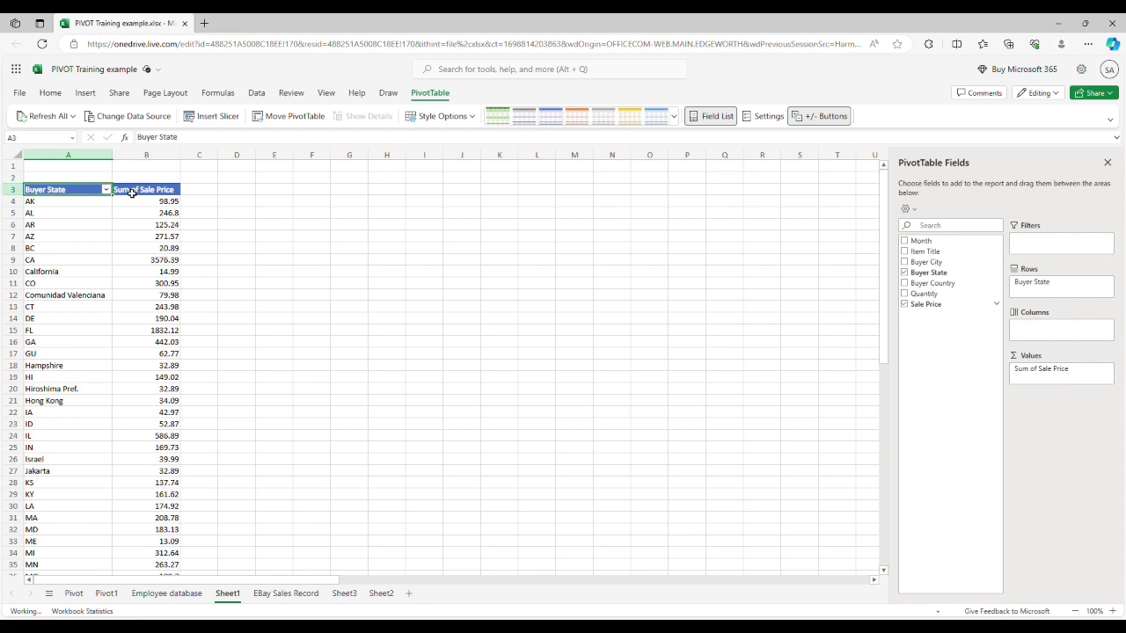
left_click(1111, 611)
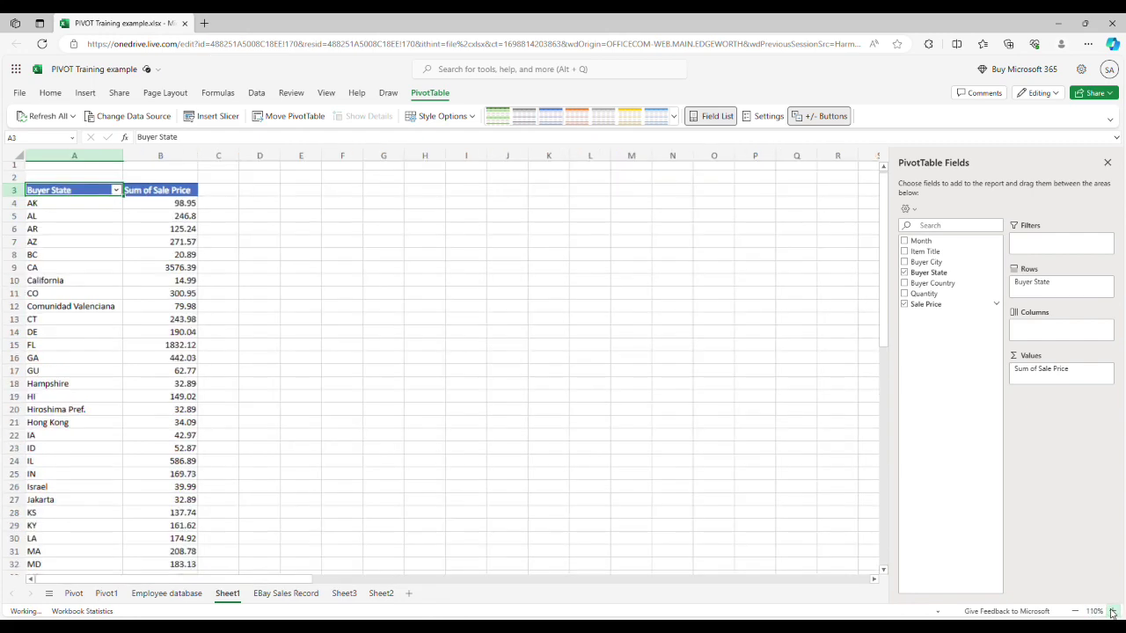
left_click(1111, 611)
left_click(1111, 611)
left_click(1111, 611)
left_click(1110, 611)
left_click(1111, 611)
left_click(1110, 611)
left_click(1111, 612)
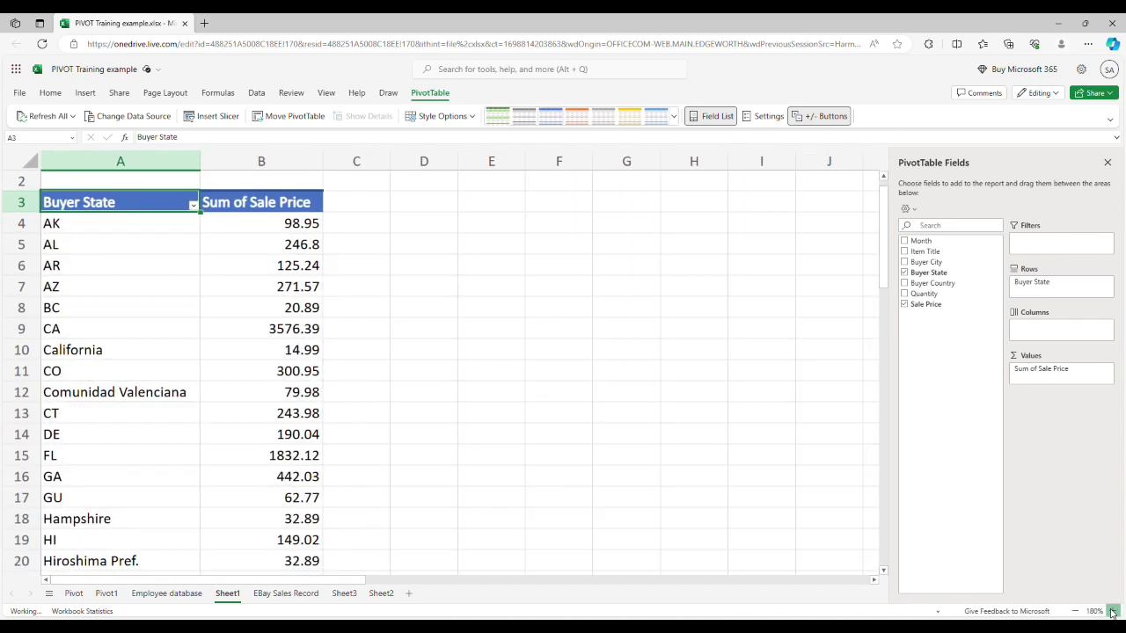
left_click(1111, 611)
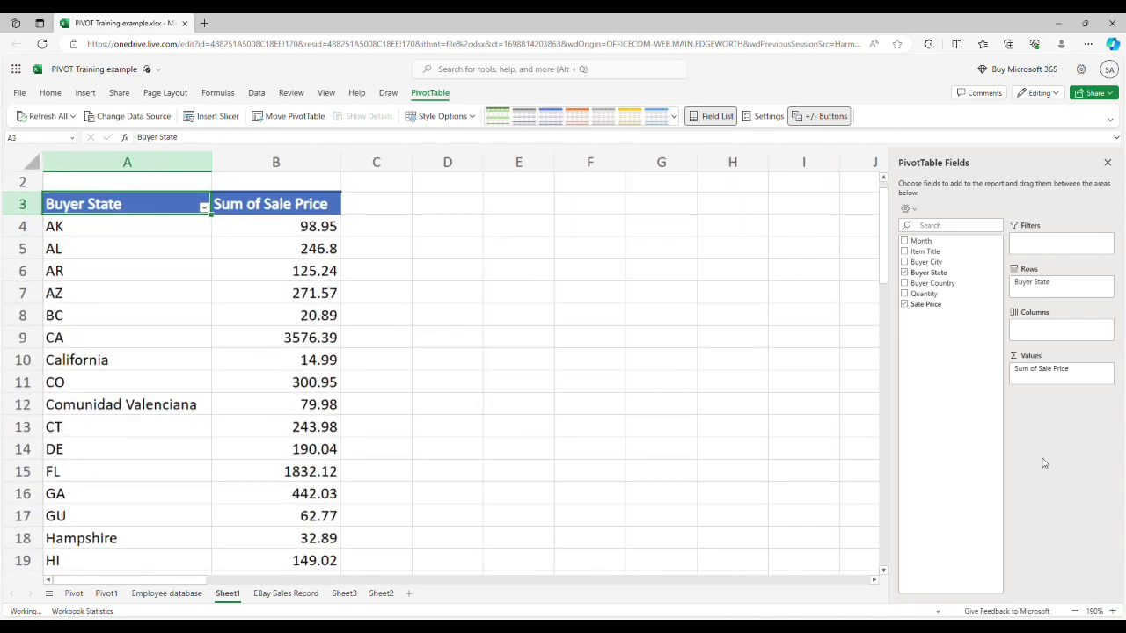
left_click(205, 209)
Step: Sort states by Sum of Sale Price largest to smallest, then drag Buyer State out of Rows
left_click(250, 263)
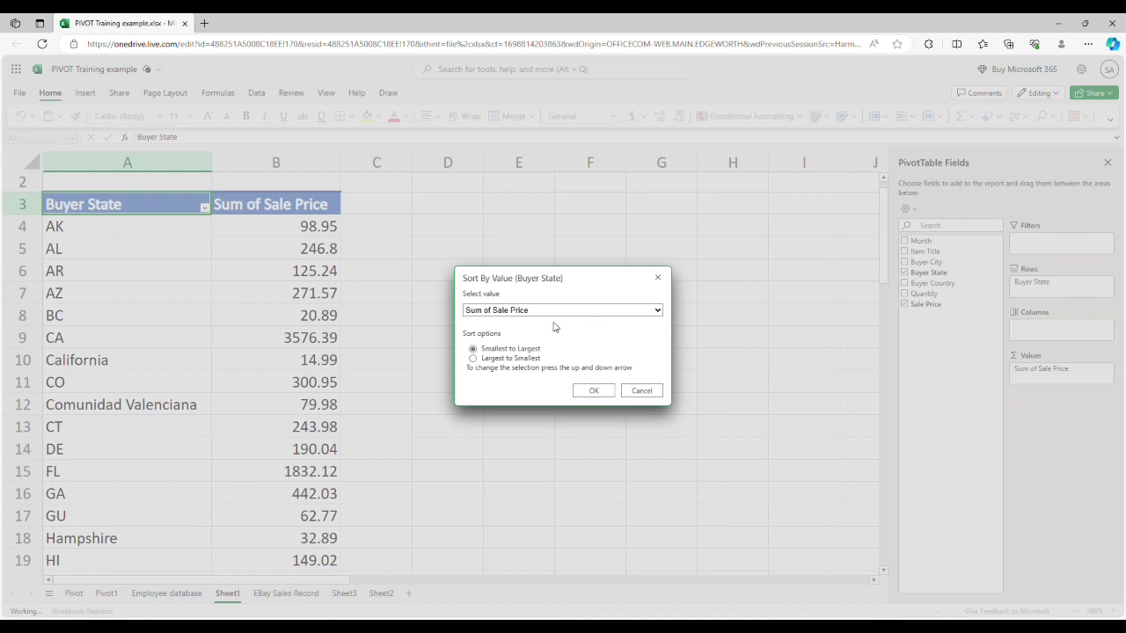
left_click(472, 359)
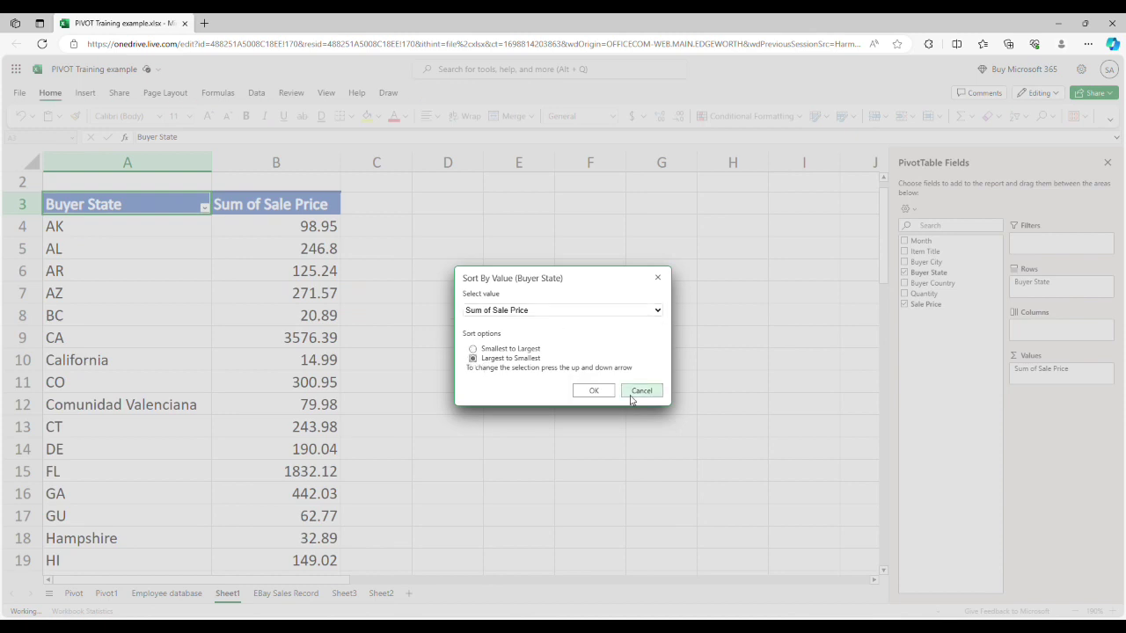
left_click(594, 391)
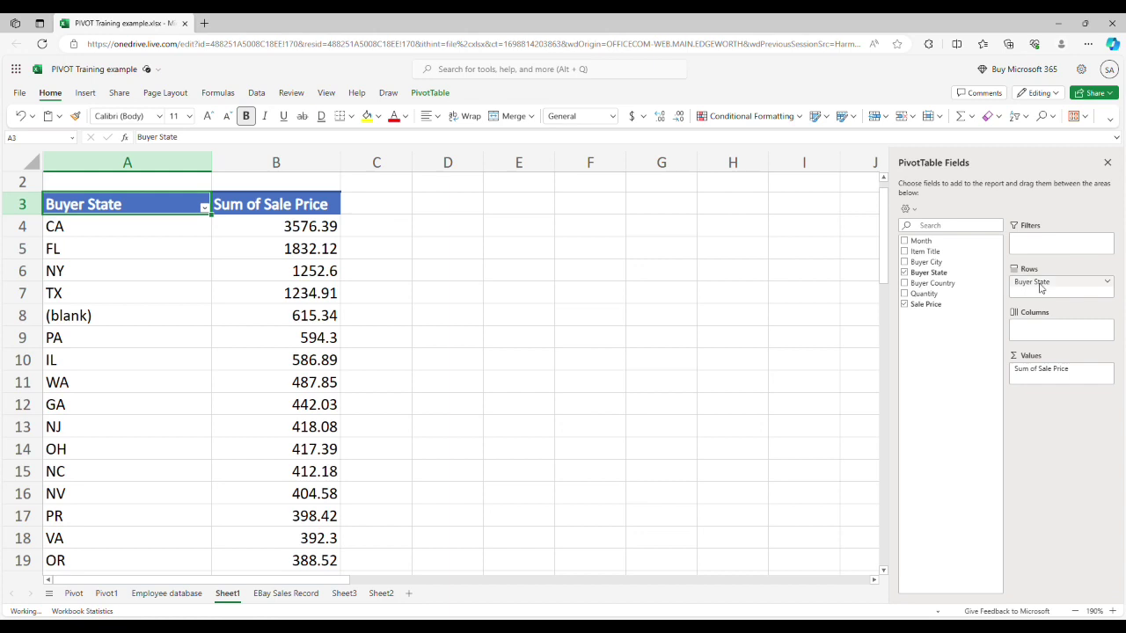
mouse_move(1040, 287)
left_mouse_down()
mouse_move(920, 266)
mouse_move(1023, 297)
left_mouse_up()
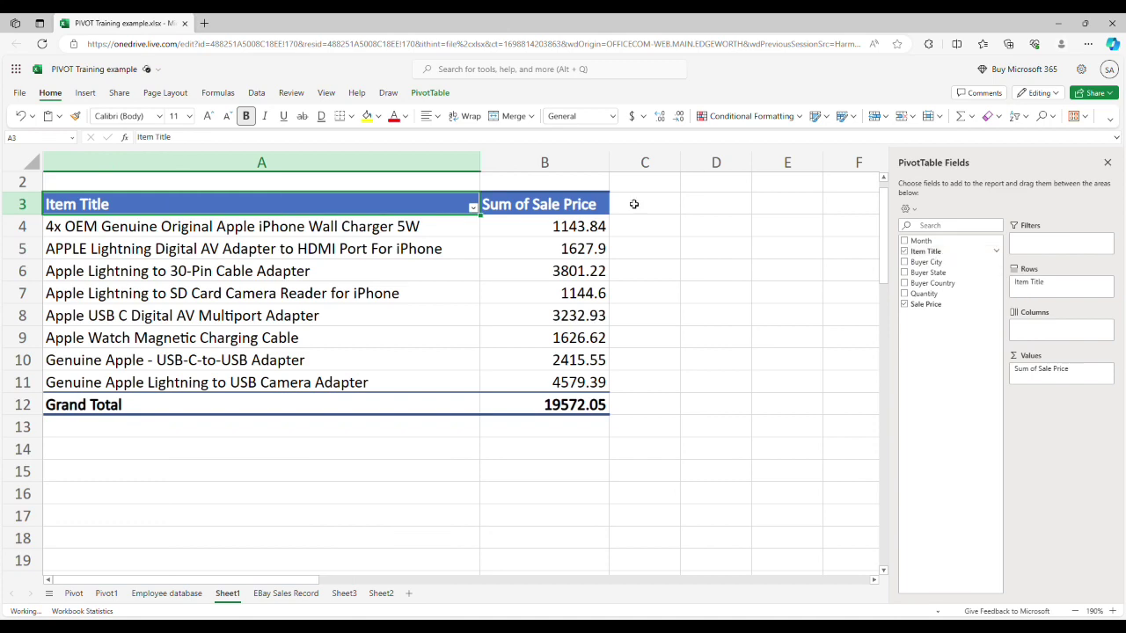
Step: Sort the Item Title rows by Sum of Sale Price, largest to smallest (4579.39 down to 1143.84)
left_click(475, 209)
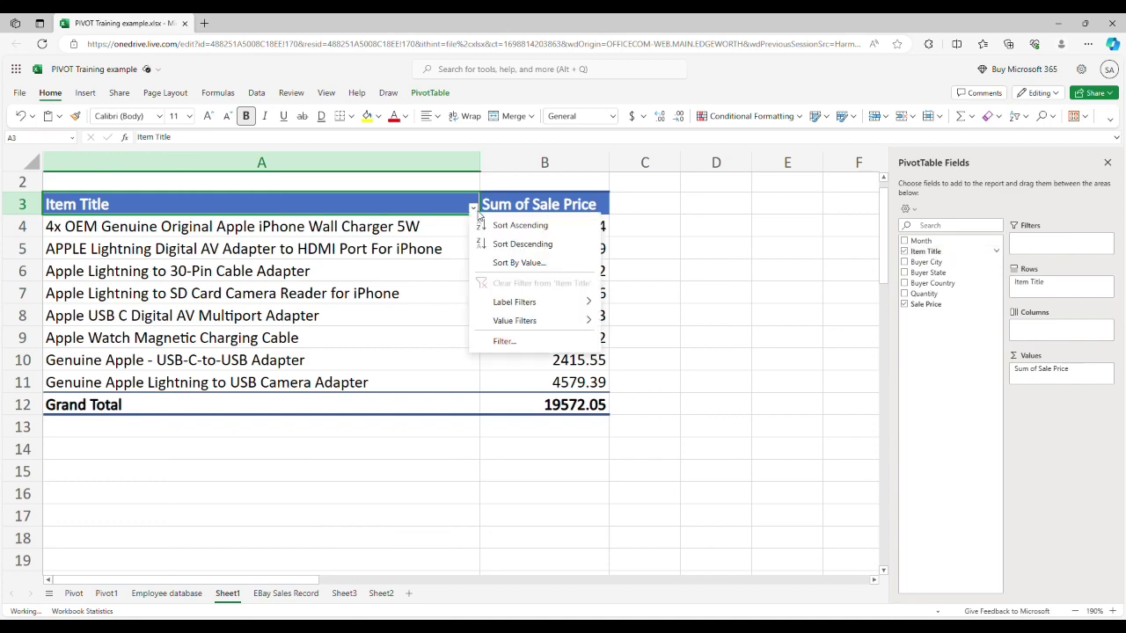
left_click(510, 263)
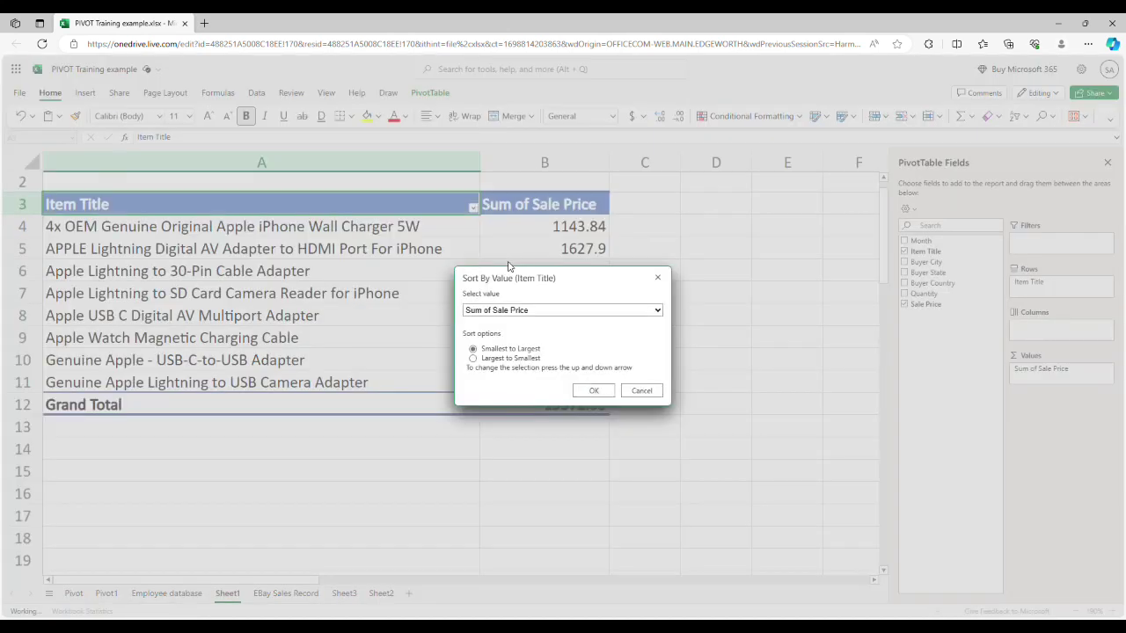
left_click(473, 359)
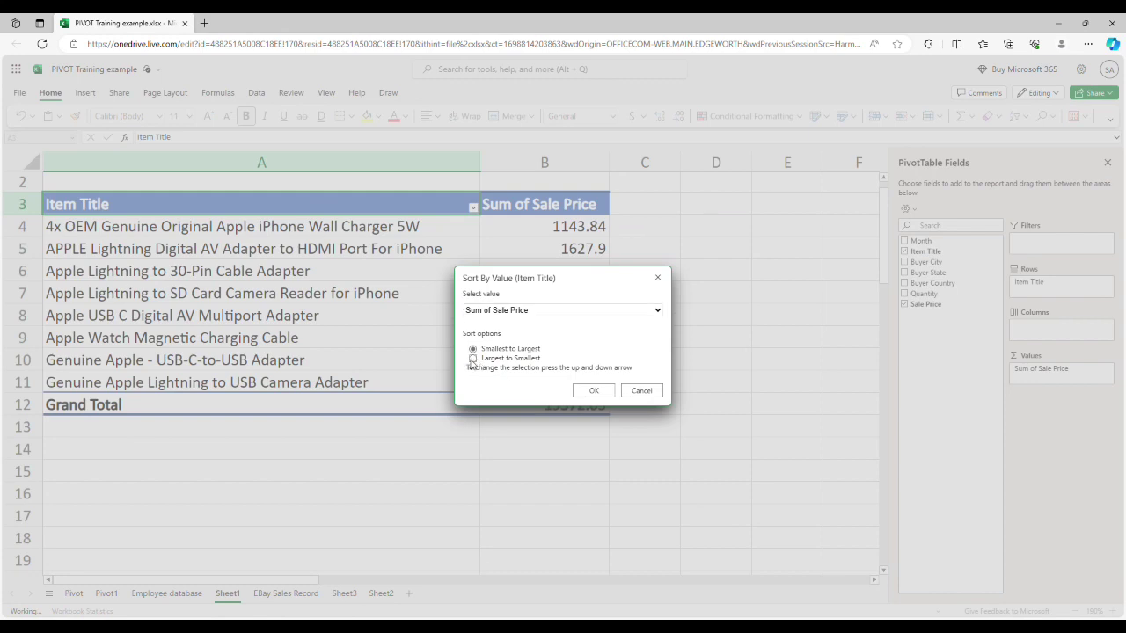
left_click(607, 395)
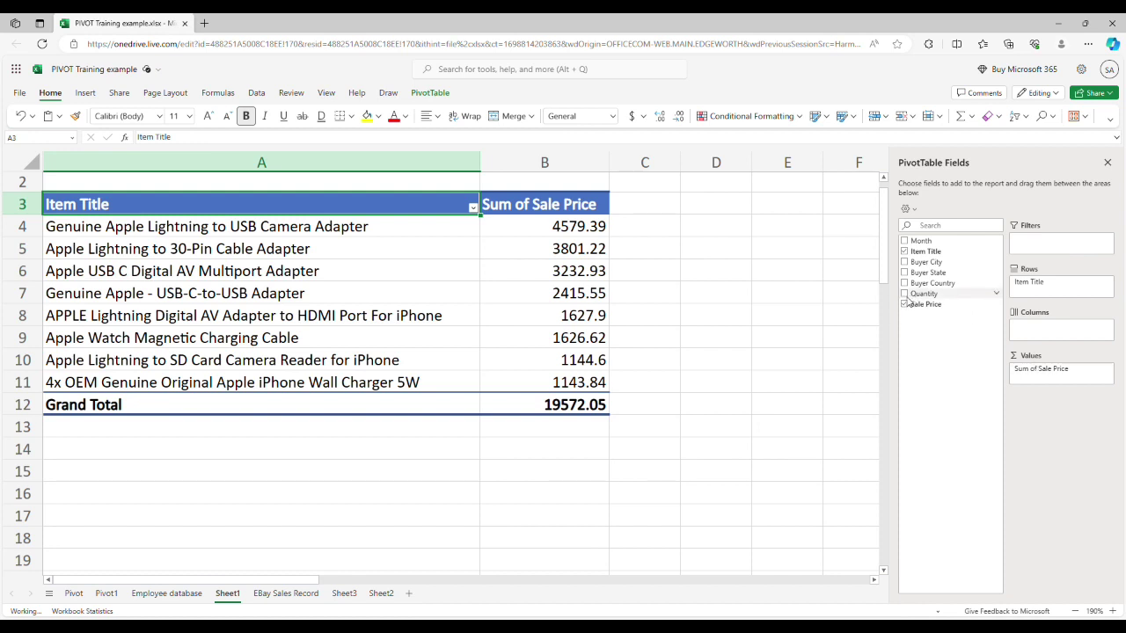
Step: Add Quantity to Values and place Sum of Quantity ahead of Sum of Sale Price
left_click_drag(909, 299, 1039, 375)
left_click_drag(939, 374, 1022, 389)
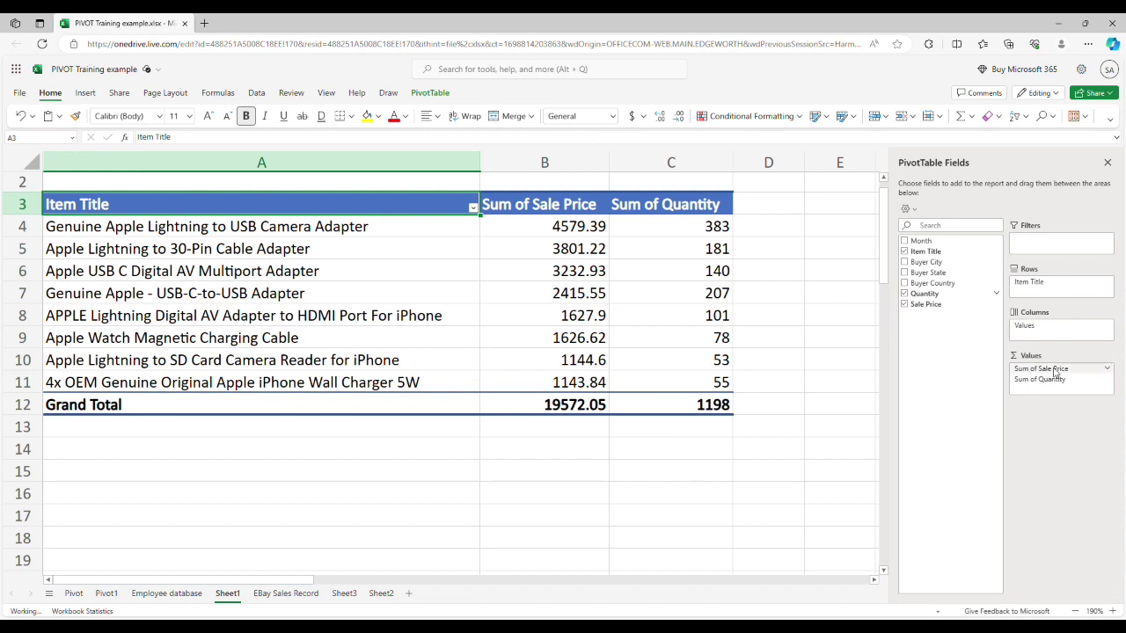
left_click_drag(1055, 372, 1055, 395)
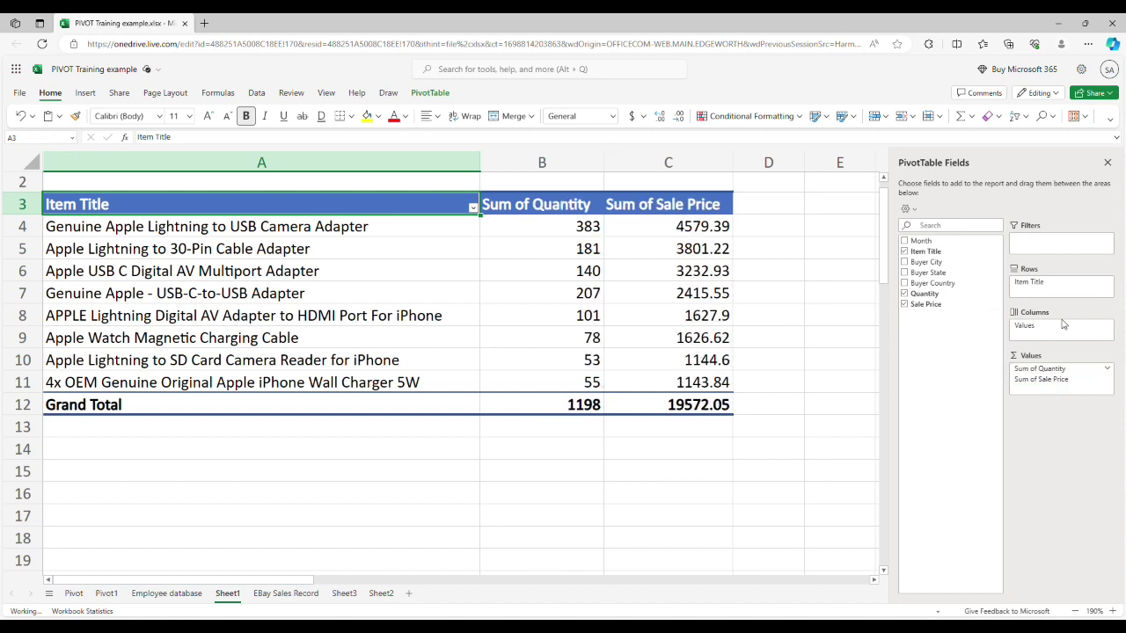